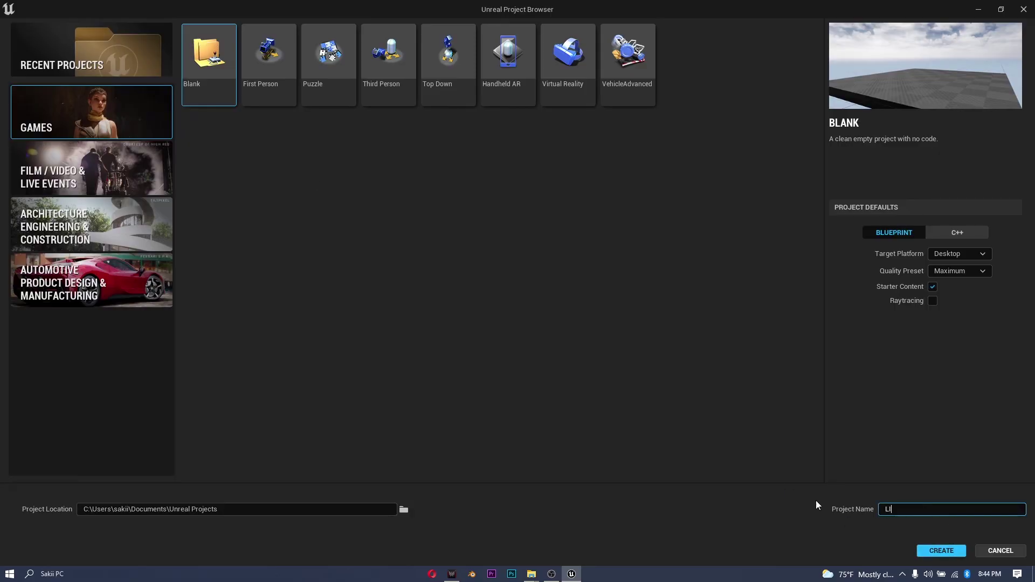
# - Create the blank Blueprint project LIGHTTING_TUTORIAL with starter content and delete all default actors from its level
pyautogui.click(943, 551)
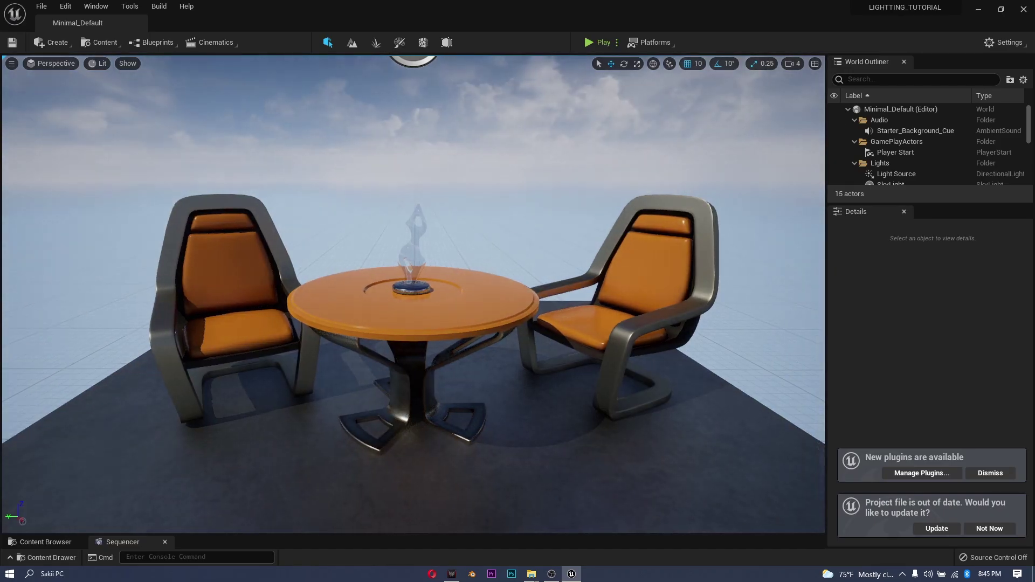
pyautogui.scroll(-5, 413, 293)
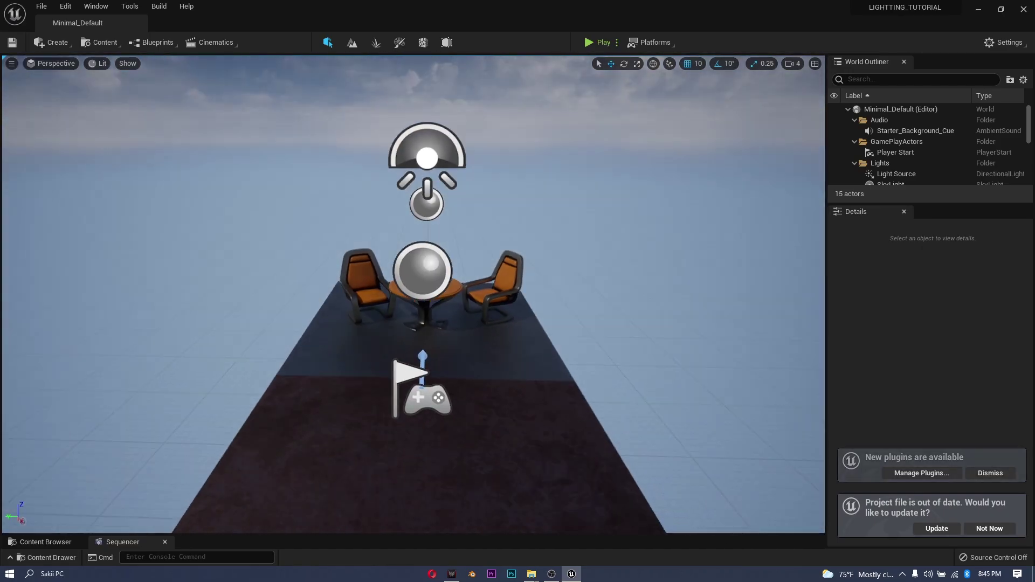
pyautogui.moveTo(413, 294); pyautogui.dragTo(413, 272, button='right')
pyautogui.scroll(-6, 910, 180)
pyautogui.keyDown('shift'); pyautogui.click(899, 180); pyautogui.keyUp('shift')
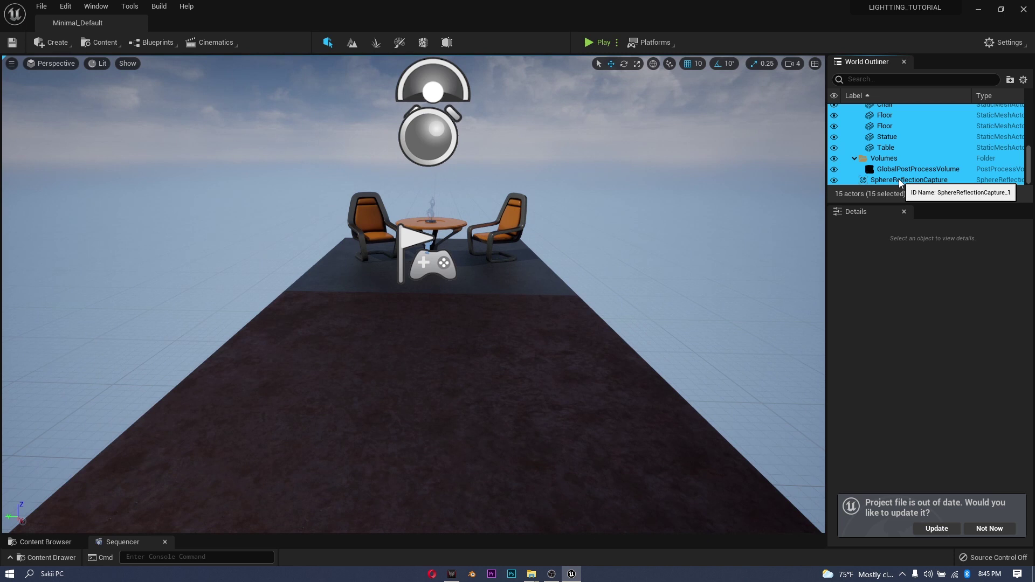
pyautogui.press('Delete')
pyautogui.click(579, 333)
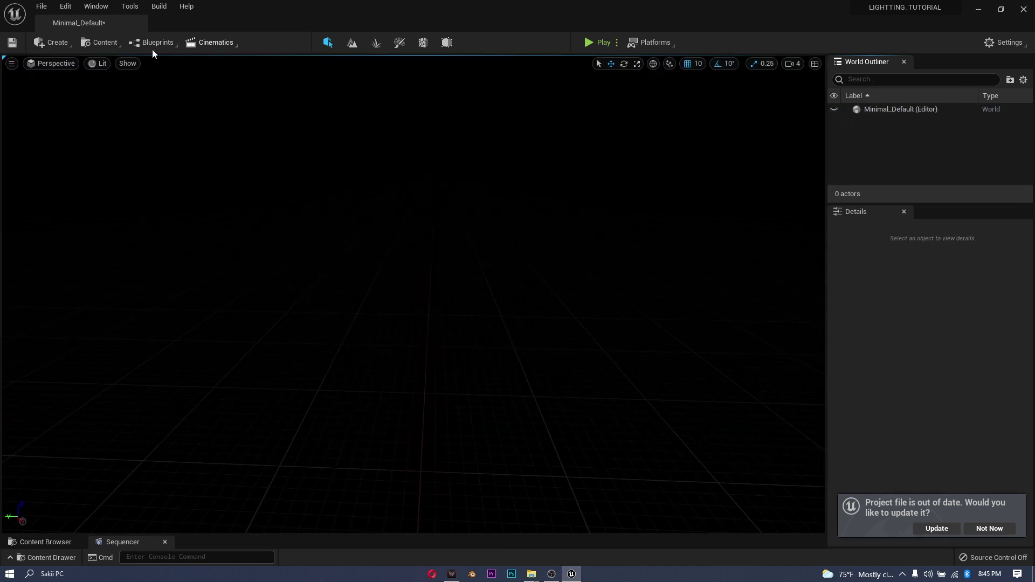
# - Switch the viewport to Unlit and create a new landscape with the default settings, returning to selection mode
pyautogui.click(98, 64)
pyautogui.click(127, 106)
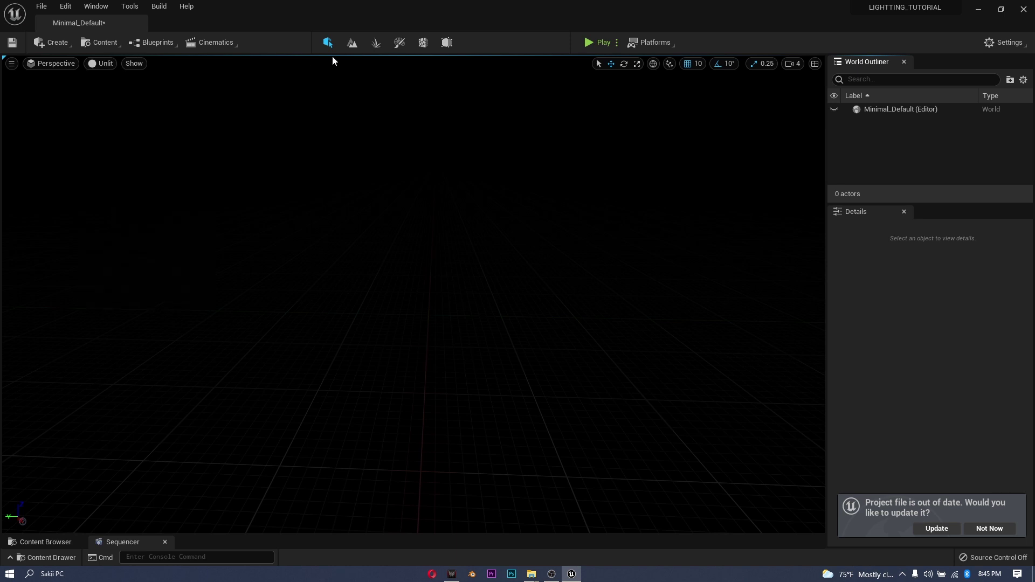
pyautogui.click(352, 42)
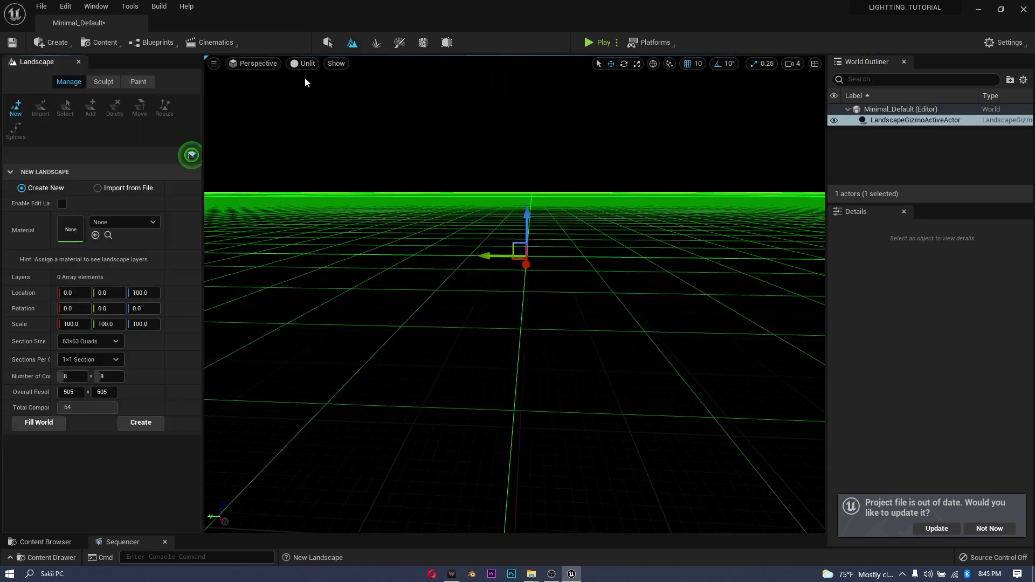
pyautogui.click(143, 423)
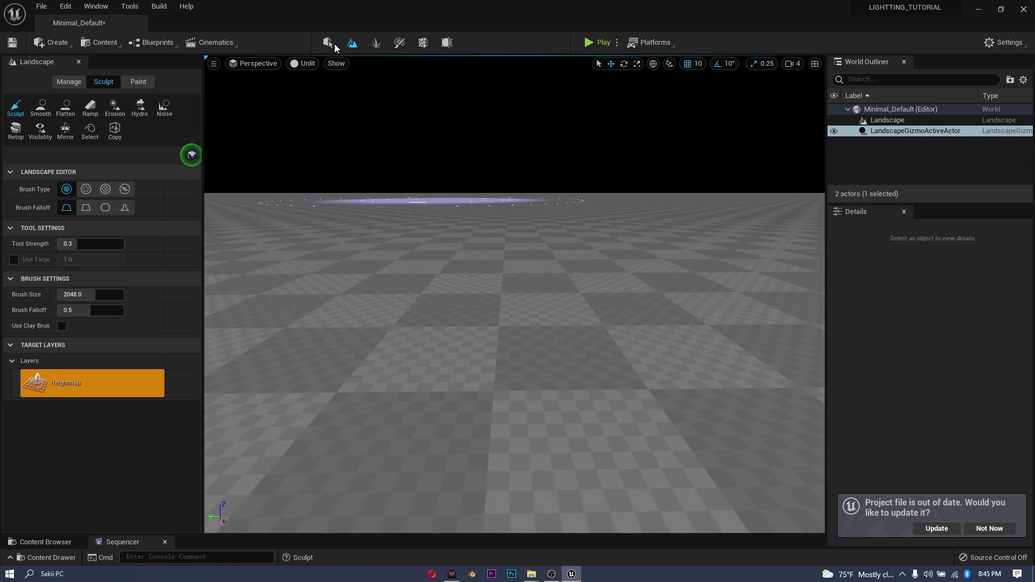
pyautogui.click(328, 42)
# - Place a spot light above the middle of the landscape
pyautogui.click(52, 41)
pyautogui.moveTo(87, 79)
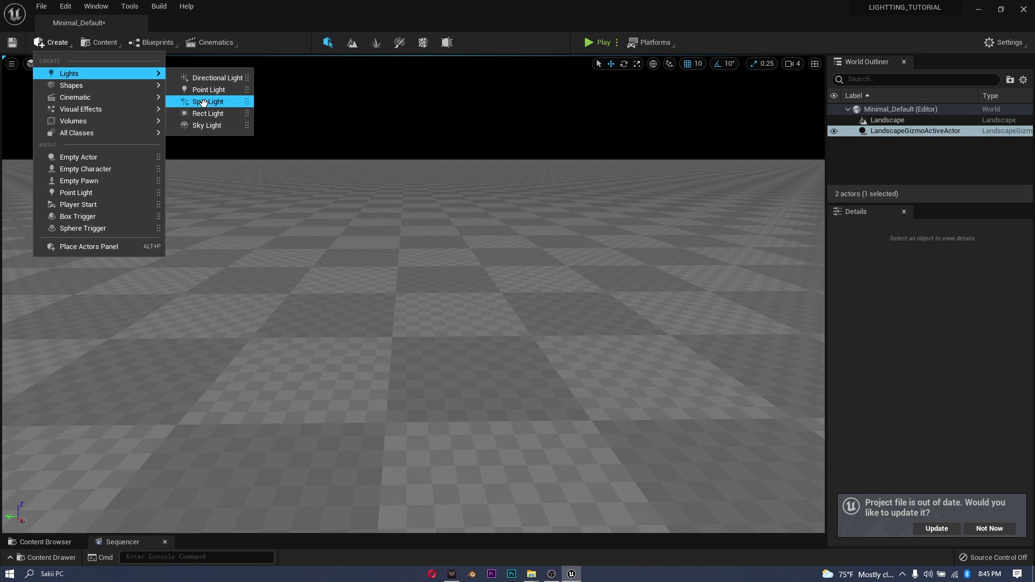
pyautogui.moveTo(209, 102); pyautogui.dragTo(389, 286)
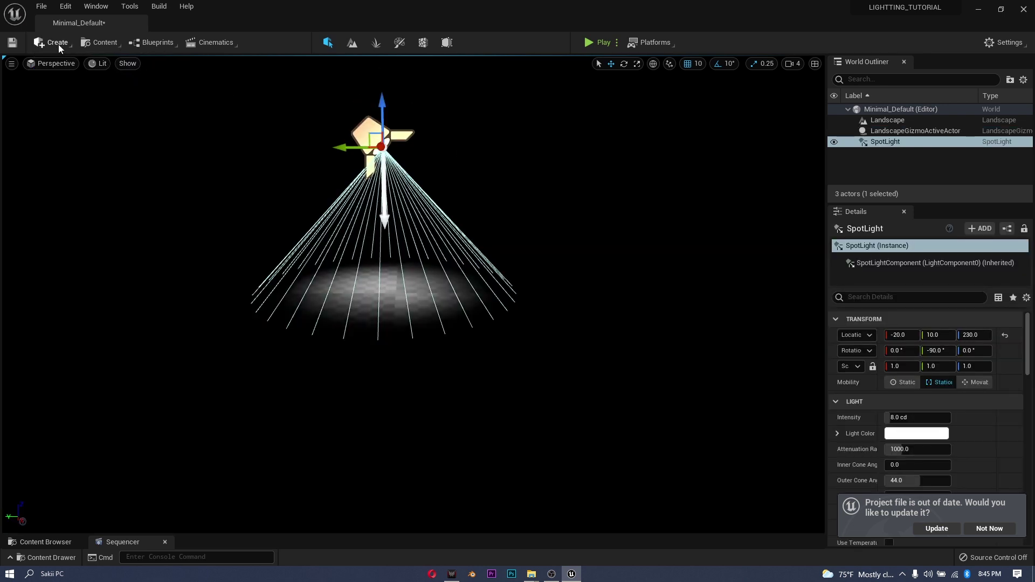
# - Add a post process volume to the level and enable its Infinite Extent, dismissing the project update notice
pyautogui.click(57, 43)
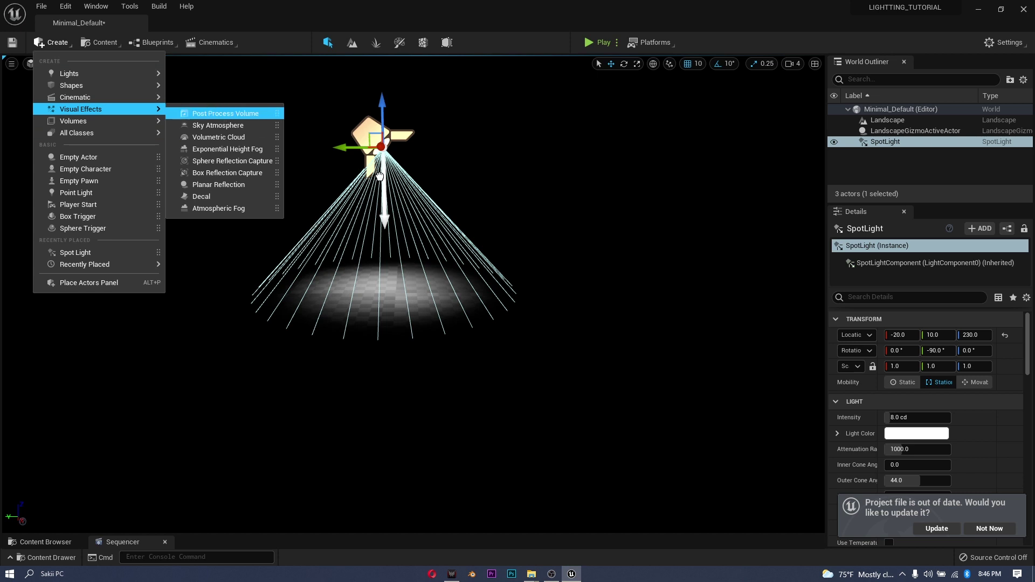
pyautogui.click(211, 111)
pyautogui.click(503, 270)
pyautogui.click(873, 141)
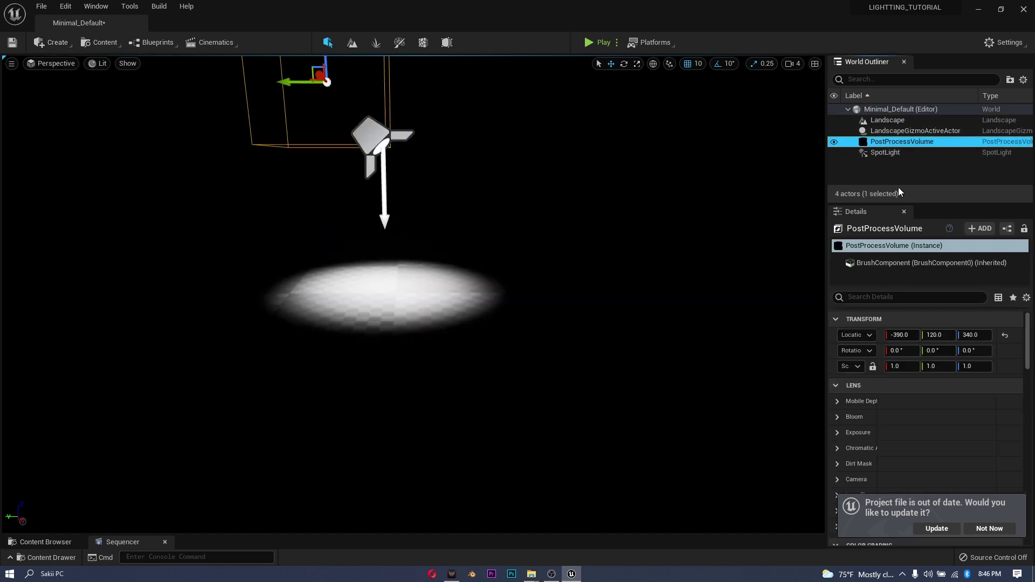
pyautogui.click(922, 297)
pyautogui.write('INFI')
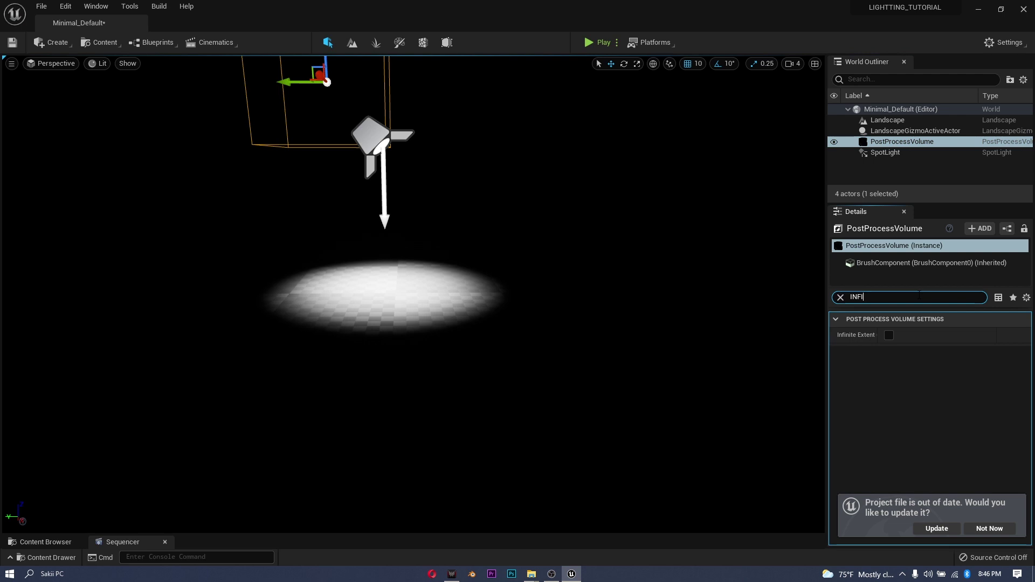
pyautogui.click(889, 335)
pyautogui.click(992, 530)
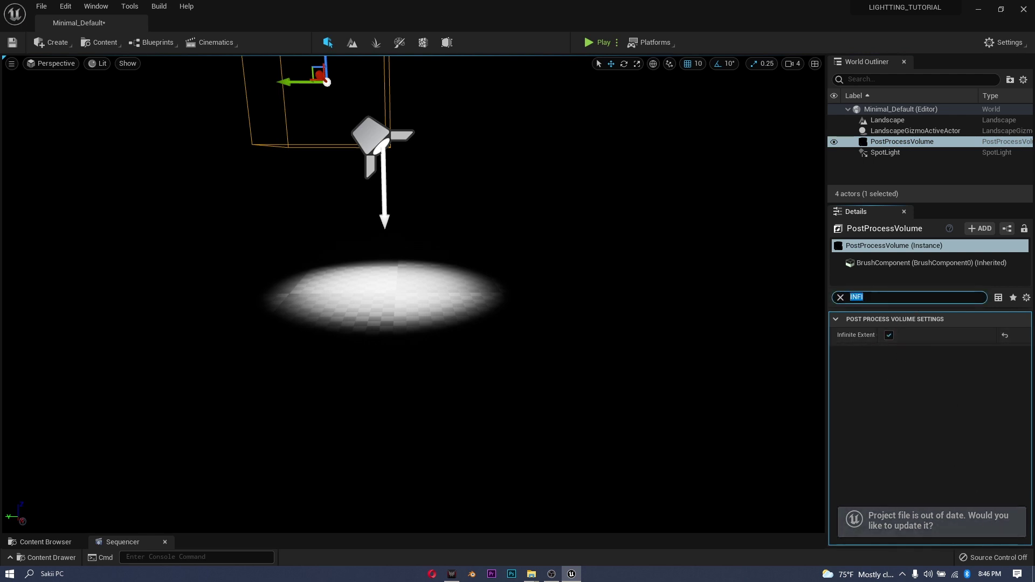
# - Enable the post process volume's minimum and maximum exposure brightness and set both to 1
pyautogui.write('BRIGHT')
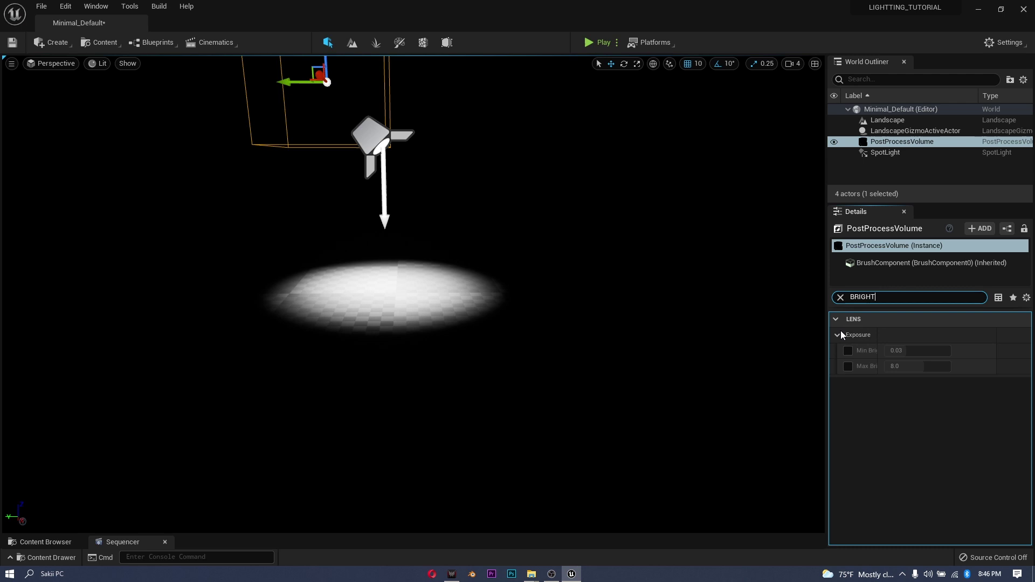
pyautogui.click(848, 351)
pyautogui.click(848, 366)
pyautogui.click(917, 350)
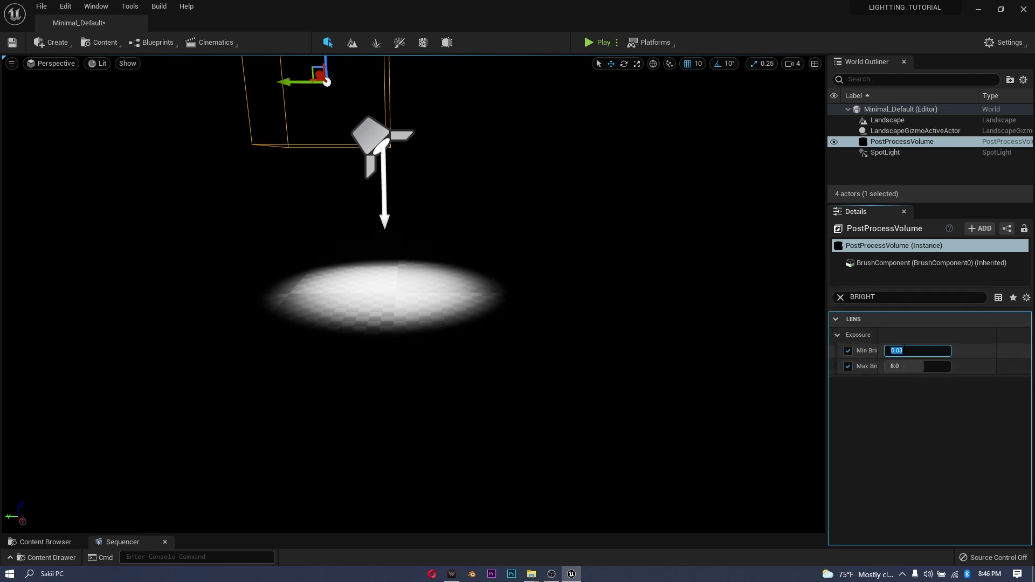
pyautogui.click(915, 366)
pyautogui.click(915, 351)
pyautogui.press('Num_Lock')
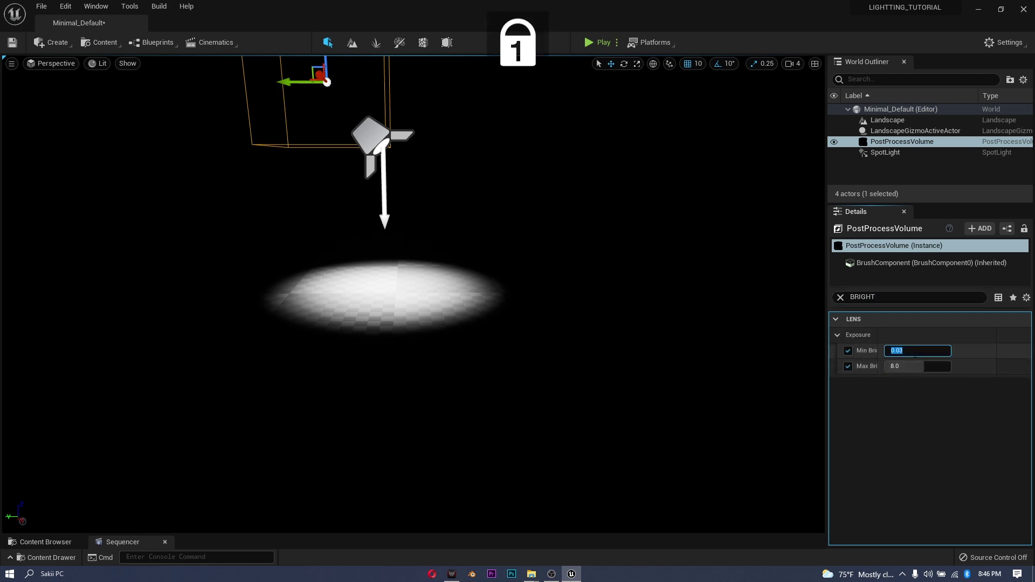
pyautogui.write('1')
pyautogui.click(918, 366)
pyautogui.write('1')
# - Raise the spot light's intensity to about 22.9 cd
pyautogui.moveTo(431, 161); pyautogui.dragTo(380, 122, button='right')
pyautogui.click(431, 162)
pyautogui.scroll(3, 432, 162)
pyautogui.click(840, 297)
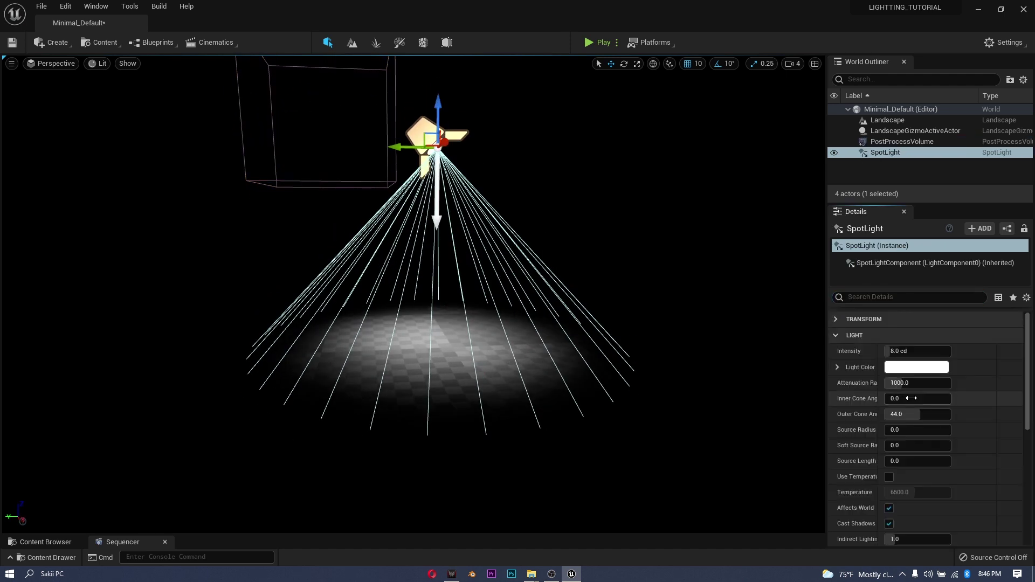
pyautogui.moveTo(900, 351); pyautogui.dragTo(917, 351)
pyautogui.moveTo(593, 270); pyautogui.dragTo(583, 248, button='right')
# - Enlarge the Content Browser area and import the GOBOS leaf-pattern image from File Explorer into the Content folder
pyautogui.moveTo(579, 535); pyautogui.dragTo(573, 431)
pyautogui.moveTo(116, 439); pyautogui.dragTo(49, 439)
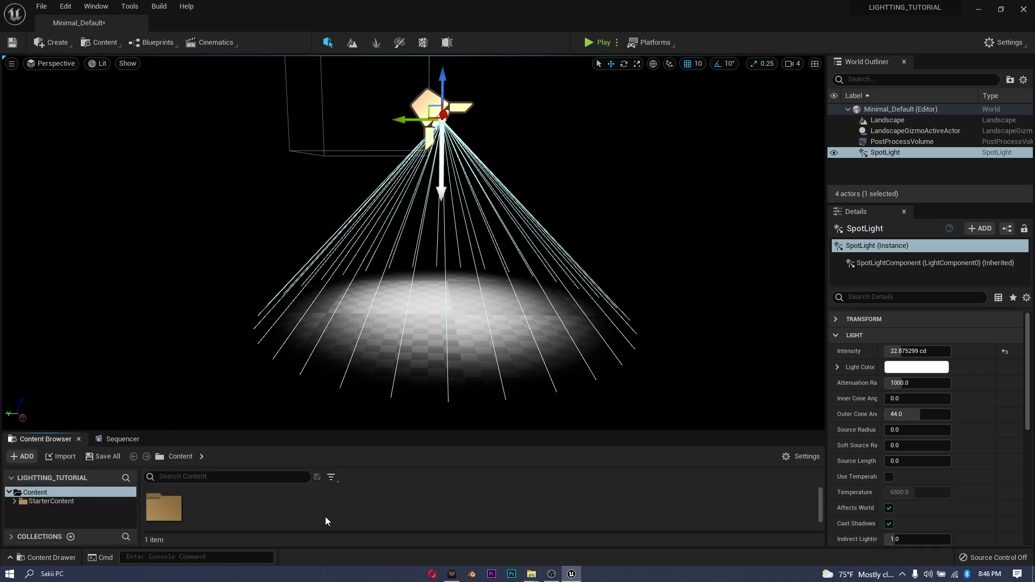
pyautogui.moveTo(375, 432); pyautogui.dragTo(431, 338)
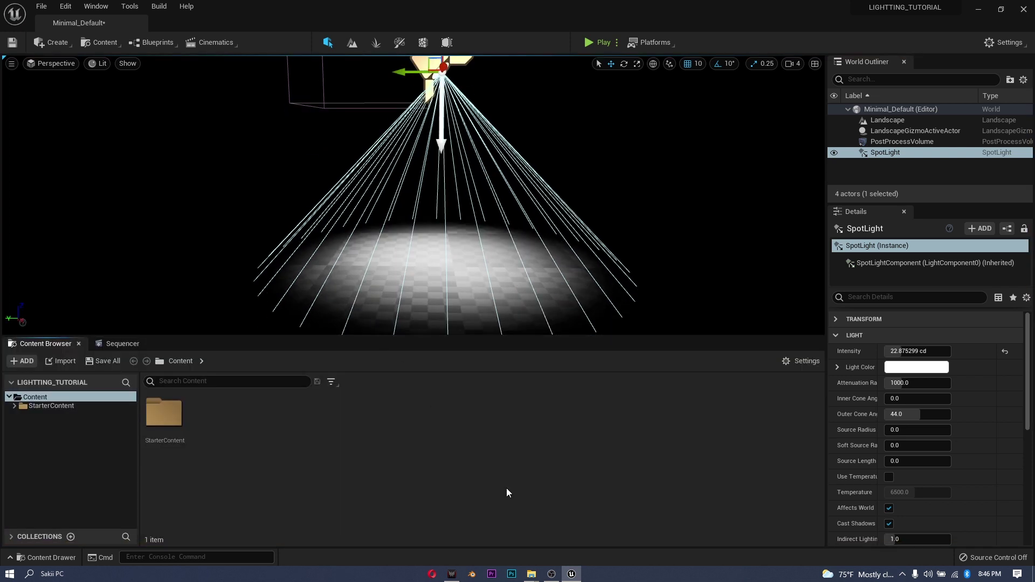
pyautogui.click(538, 576)
pyautogui.click(634, 496)
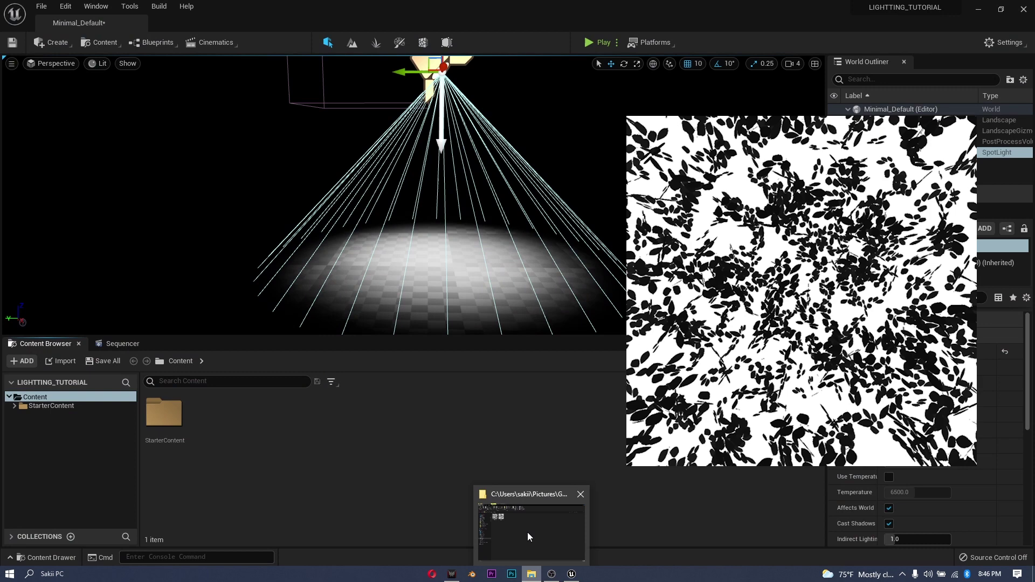
pyautogui.click(527, 537)
pyautogui.moveTo(163, 129); pyautogui.dragTo(573, 577)
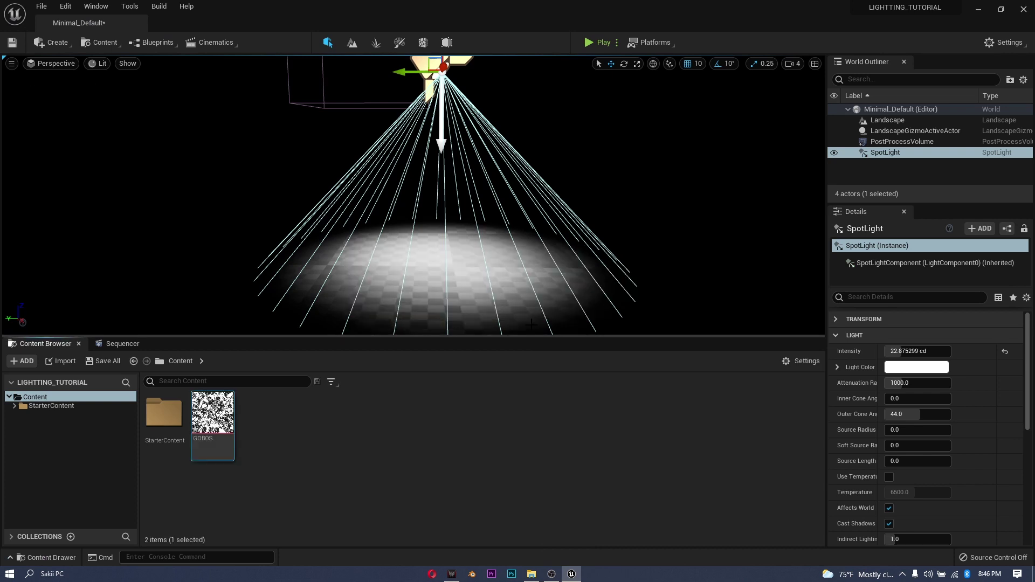
# - Create a new material named LIGHTMAT in the Content folder
pyautogui.scroll(-1, 597, 326)
pyautogui.moveTo(596, 337); pyautogui.dragTo(597, 394)
pyautogui.rightClick(503, 473)
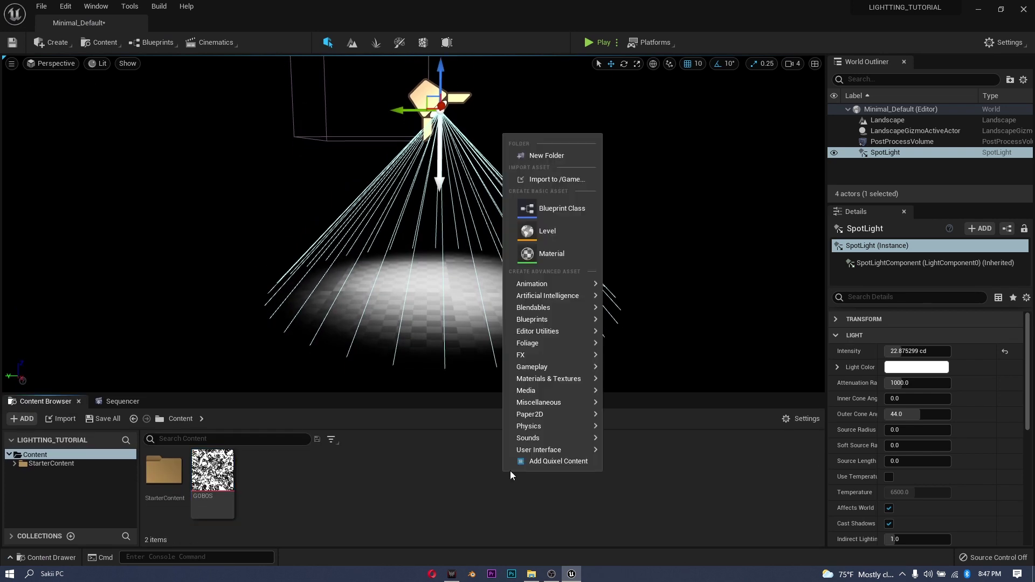
pyautogui.click(564, 253)
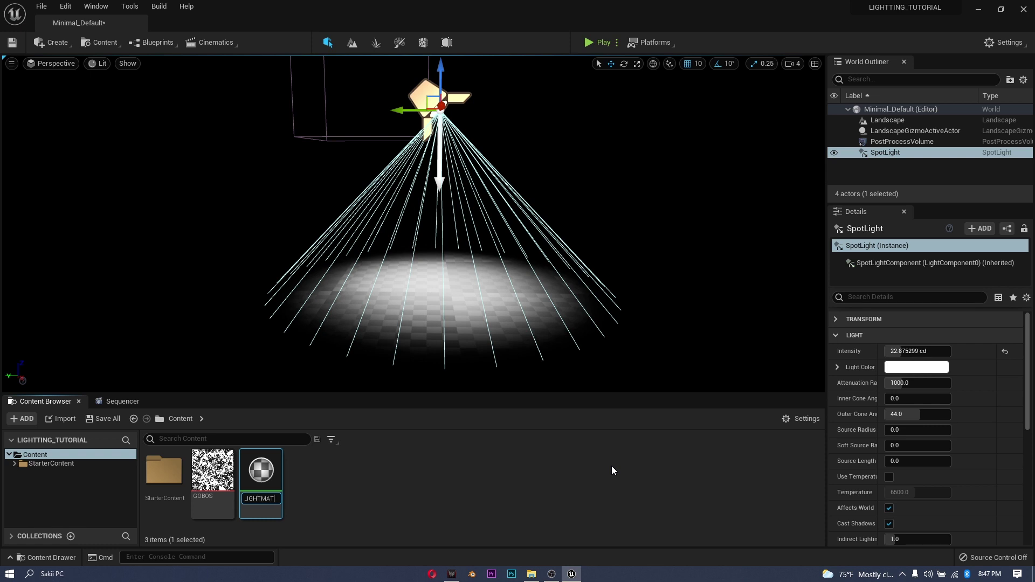
pyautogui.write('LIGHTMAT')
pyautogui.press('Return')
# - Open the LIGHTMAT material and set its Material Domain to Light Function
pyautogui.doubleClick(261, 471)
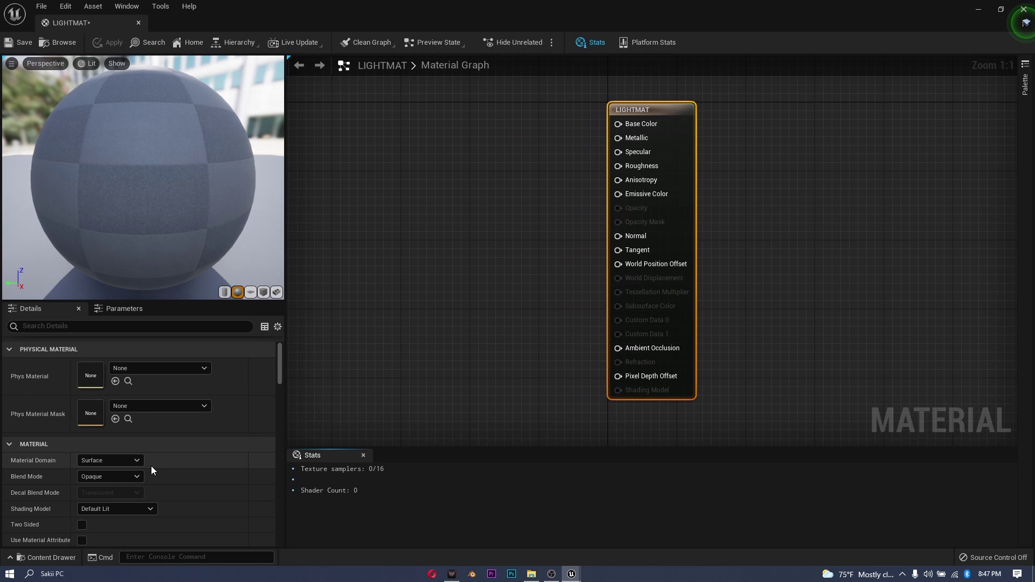
pyautogui.click(108, 463)
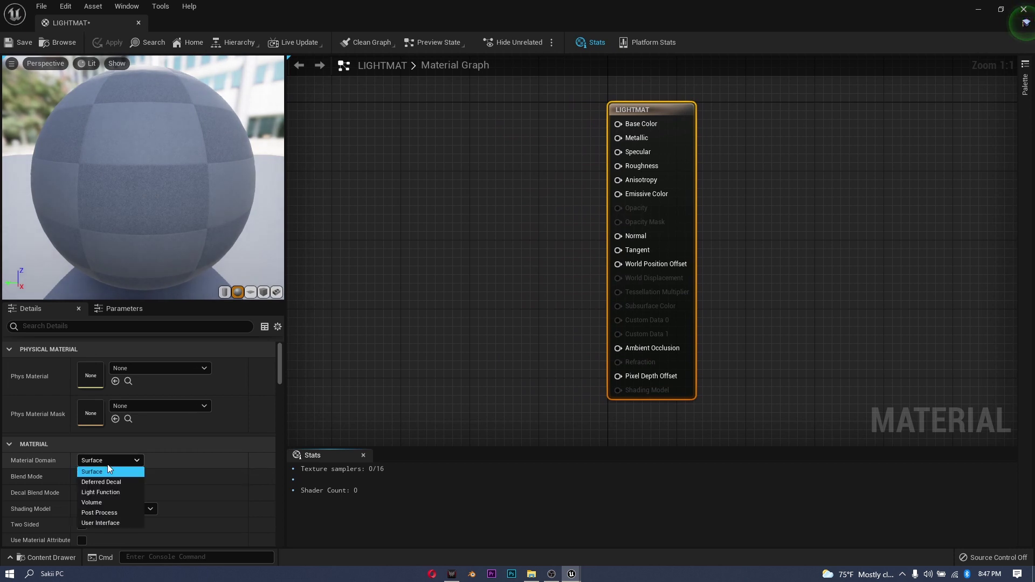
pyautogui.click(112, 493)
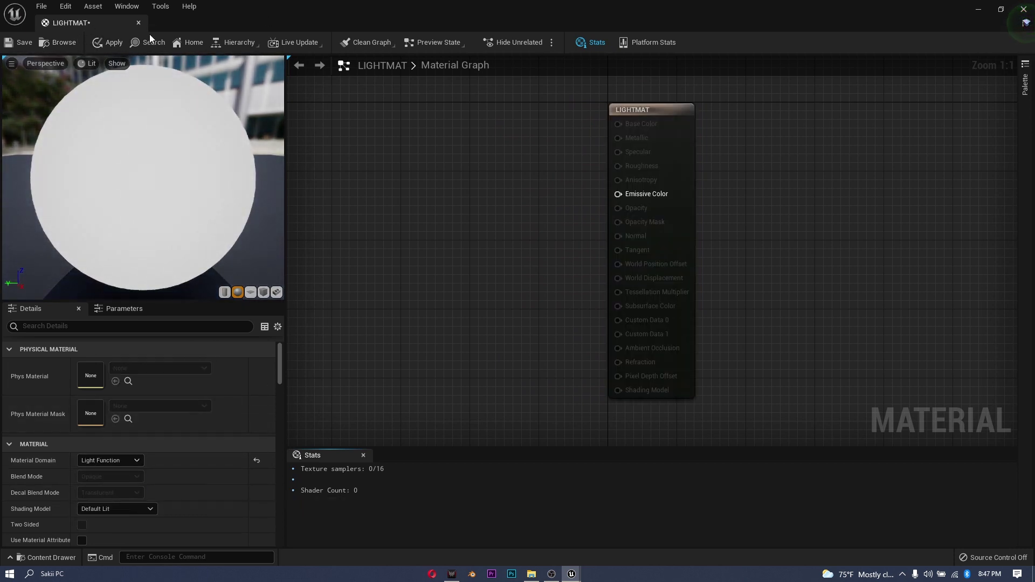
# - Add the GOBOS texture to LIGHTMAT's graph and connect its RGB output to Emissive Color
pyautogui.moveTo(150, 35); pyautogui.dragTo(336, 109)
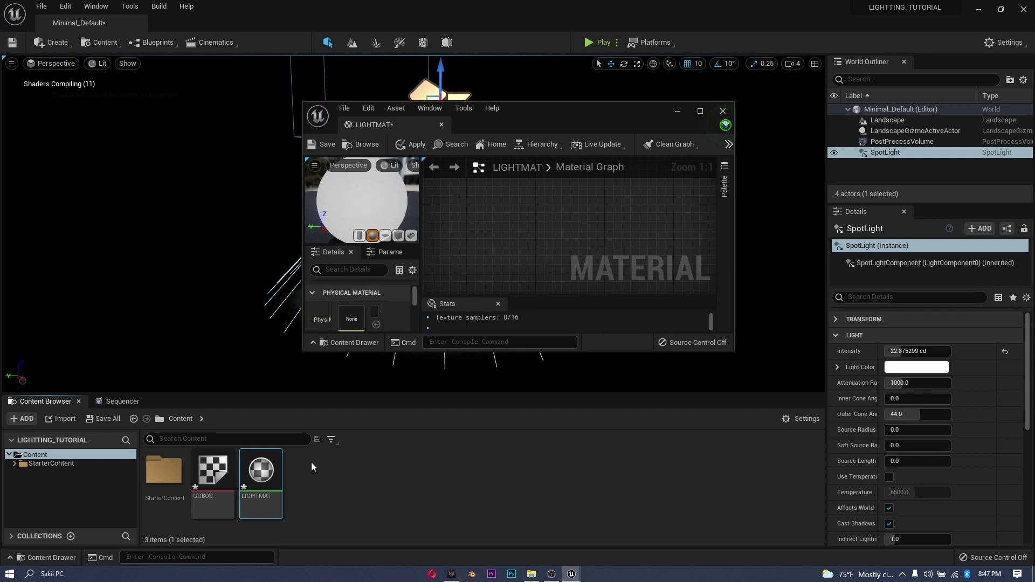
pyautogui.moveTo(213, 475); pyautogui.dragTo(580, 236)
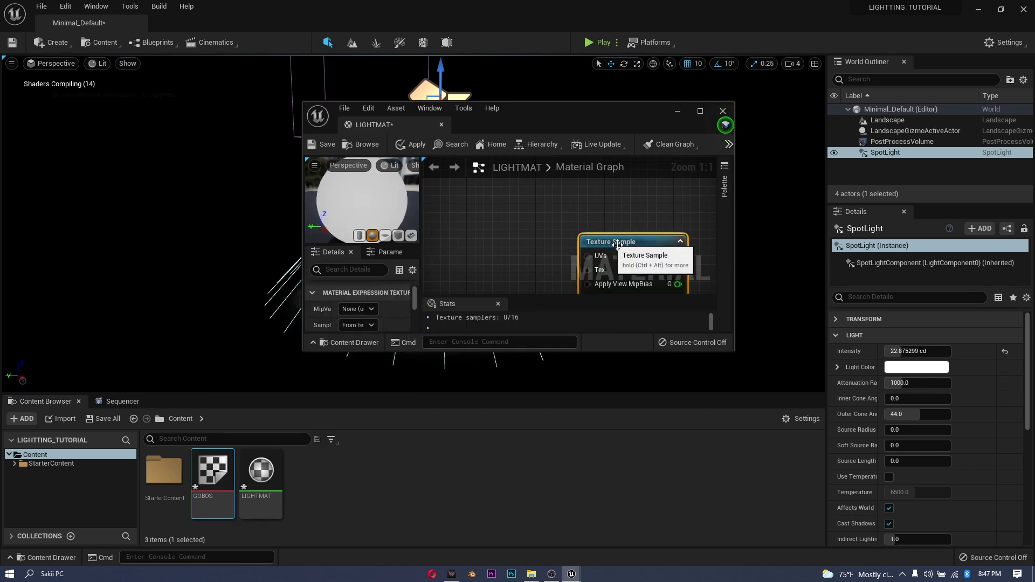
pyautogui.moveTo(565, 241); pyautogui.dragTo(436, 207, button='right')
pyautogui.scroll(-1, 526, 217)
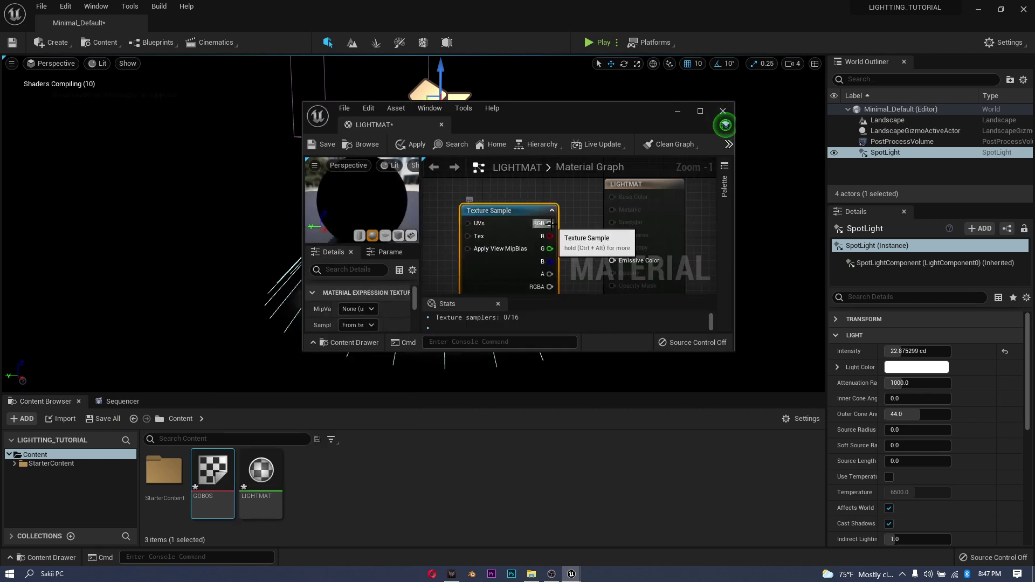
pyautogui.moveTo(550, 224); pyautogui.dragTo(611, 261)
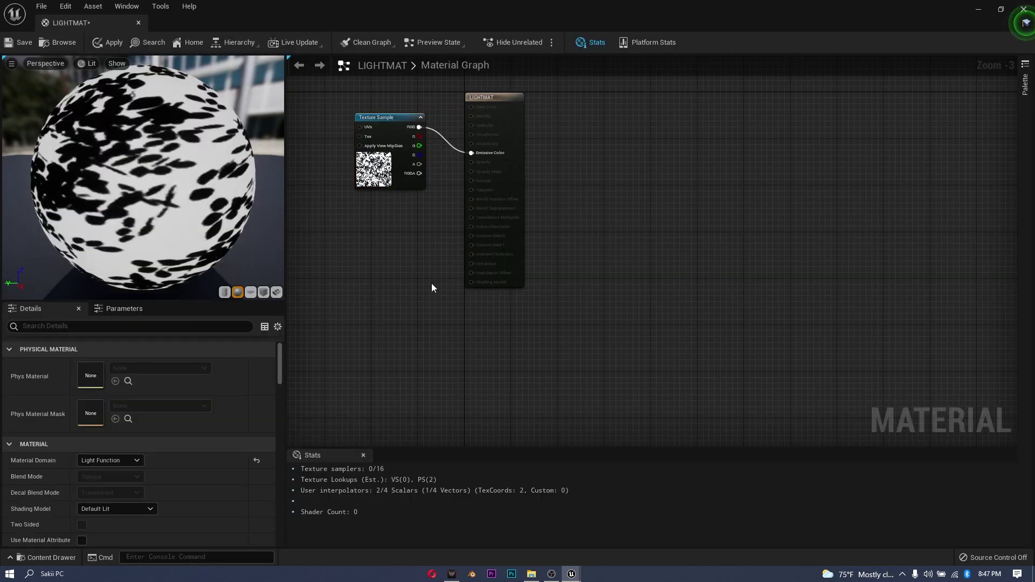
pyautogui.moveTo(432, 283); pyautogui.dragTo(476, 307, button='right')
pyautogui.scroll(2, 459, 327)
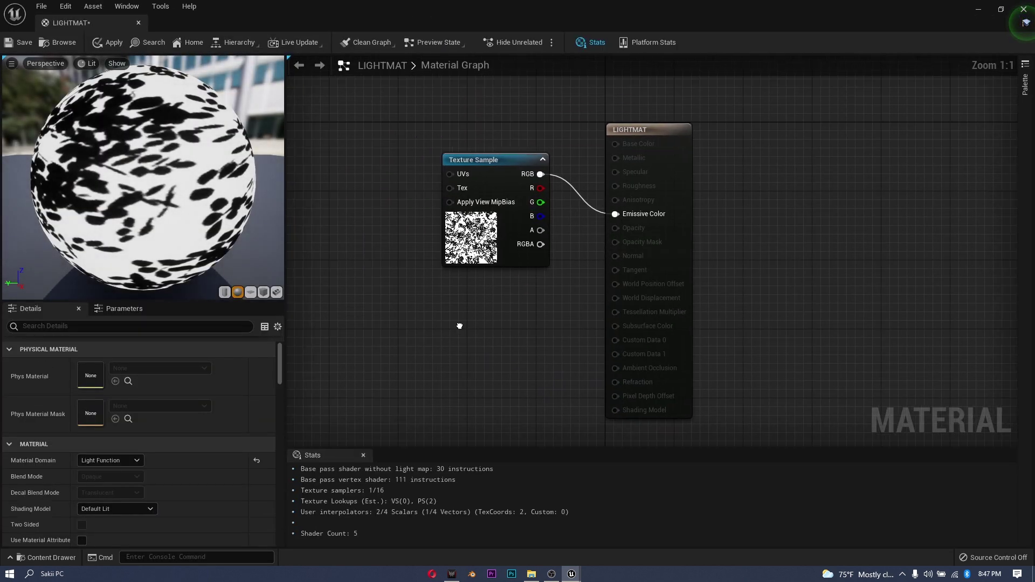
pyautogui.moveTo(216, 195); pyautogui.dragTo(70, 188)
pyautogui.scroll(-3, 146, 189)
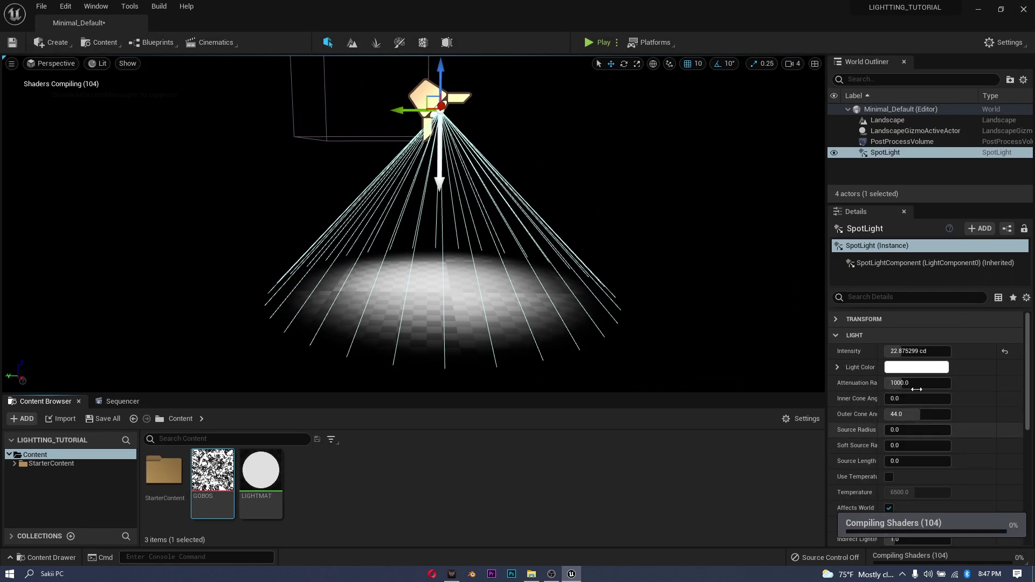
# - Assign the LIGHTMAT material as the spot light's Light Function Material
pyautogui.scroll(-5, 940, 406)
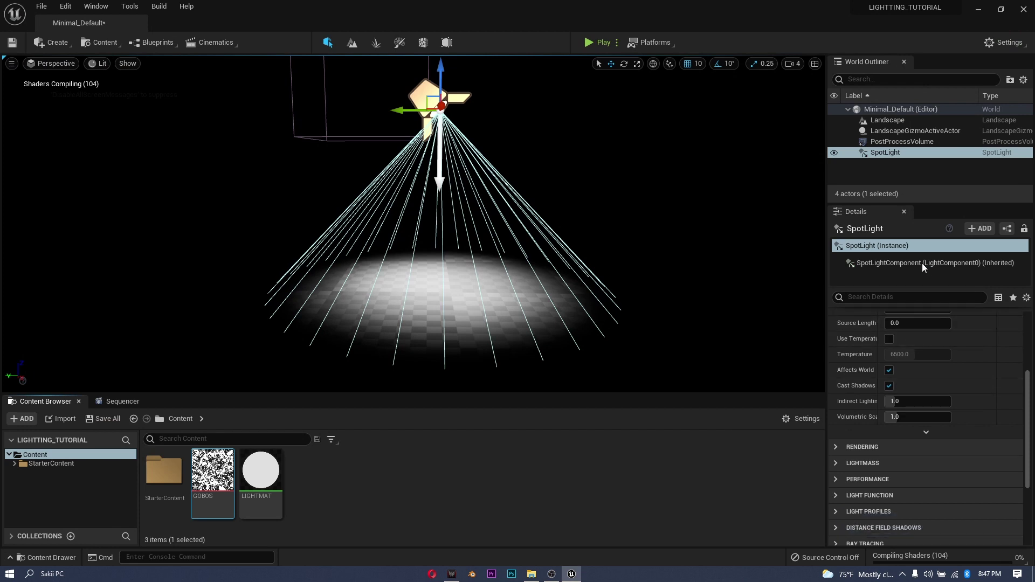
pyautogui.scroll(-2, 928, 421)
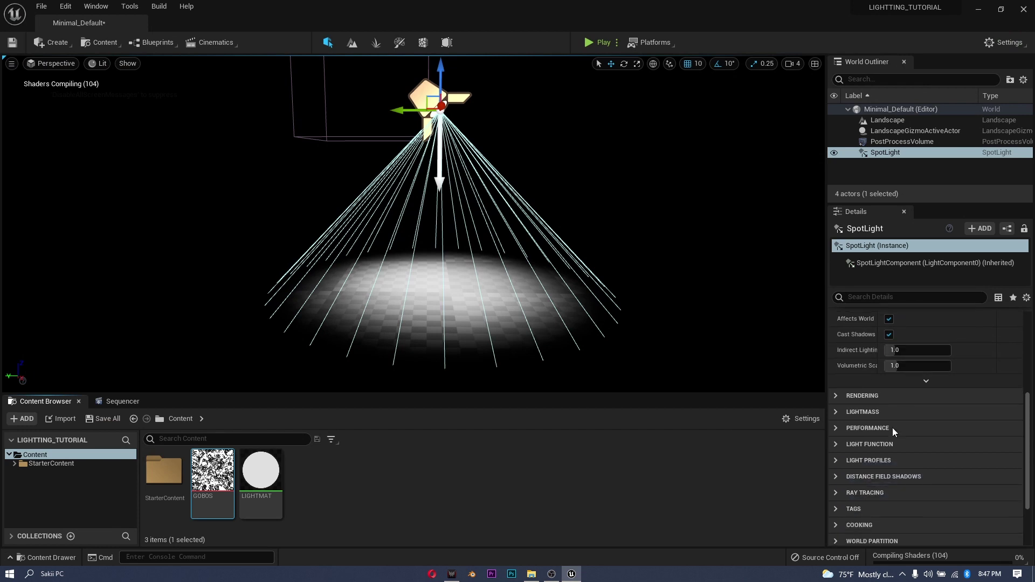
pyautogui.click(840, 445)
pyautogui.scroll(-3, 917, 442)
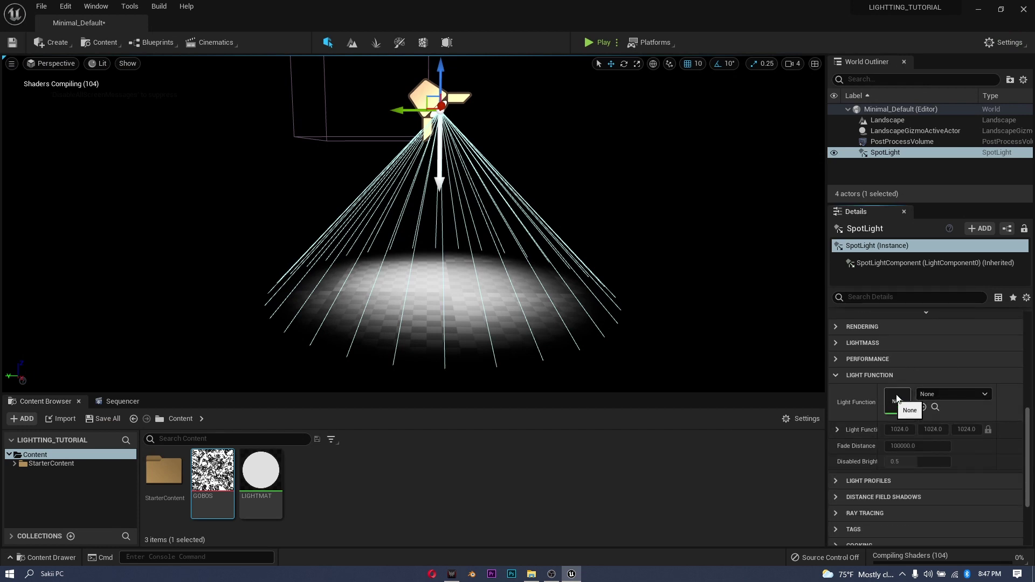
pyautogui.moveTo(263, 475); pyautogui.dragTo(901, 404)
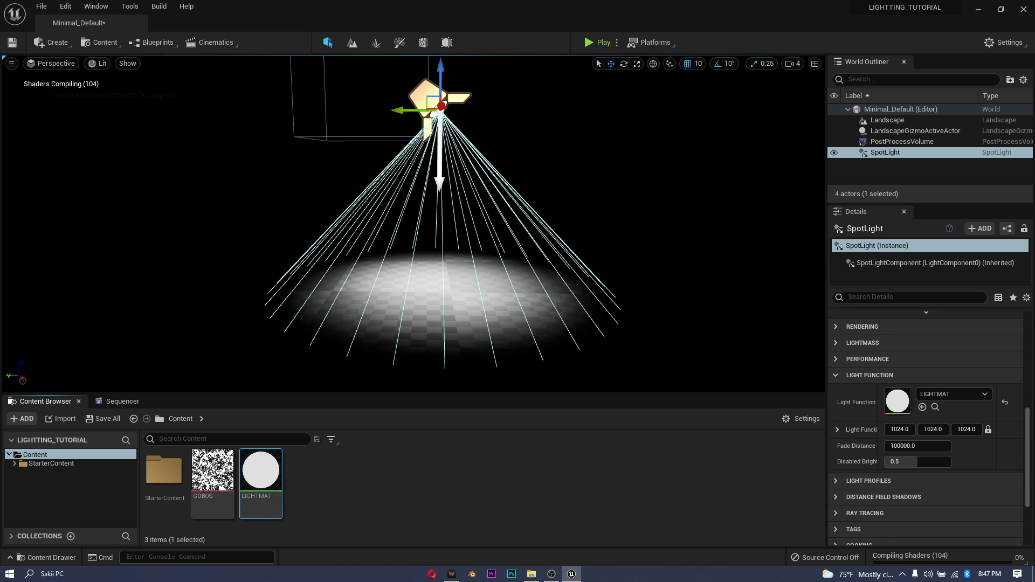
# - Lower the spot light slightly and tilt it so that it shines diagonally across the landscape
pyautogui.moveTo(443, 92); pyautogui.dragTo(442, 100)
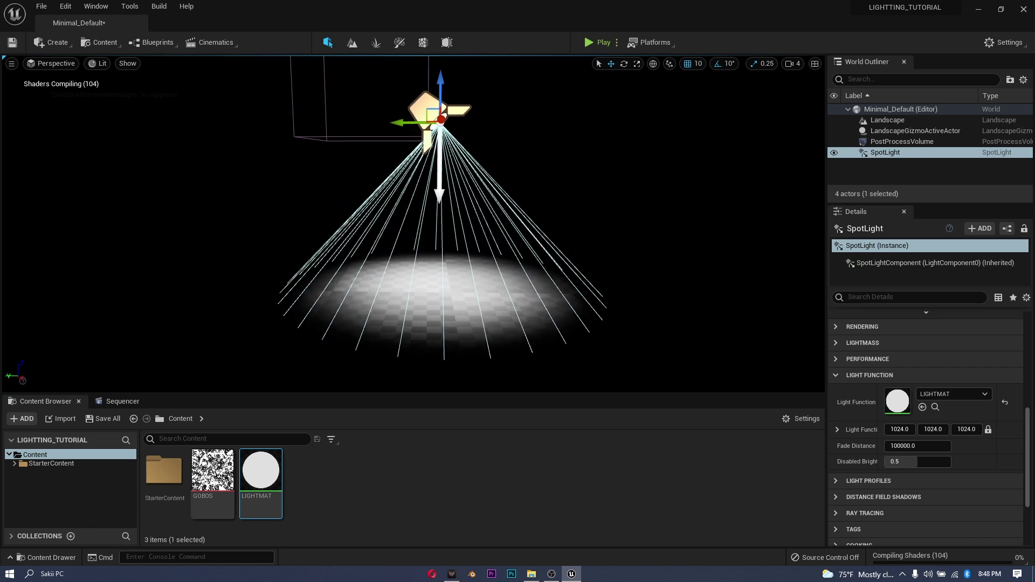
pyautogui.moveTo(442, 216)
pyautogui.mouseDown(button='right')
pyautogui.moveTo(438, 206)
pyautogui.moveTo(438, 245)
pyautogui.moveTo(443, 204)
pyautogui.moveTo(442, 216)
pyautogui.mouseUp(button='right')
pyautogui.press('w')
pyautogui.press('s')
pyautogui.press('w')
pyautogui.scroll(5, 958, 407)
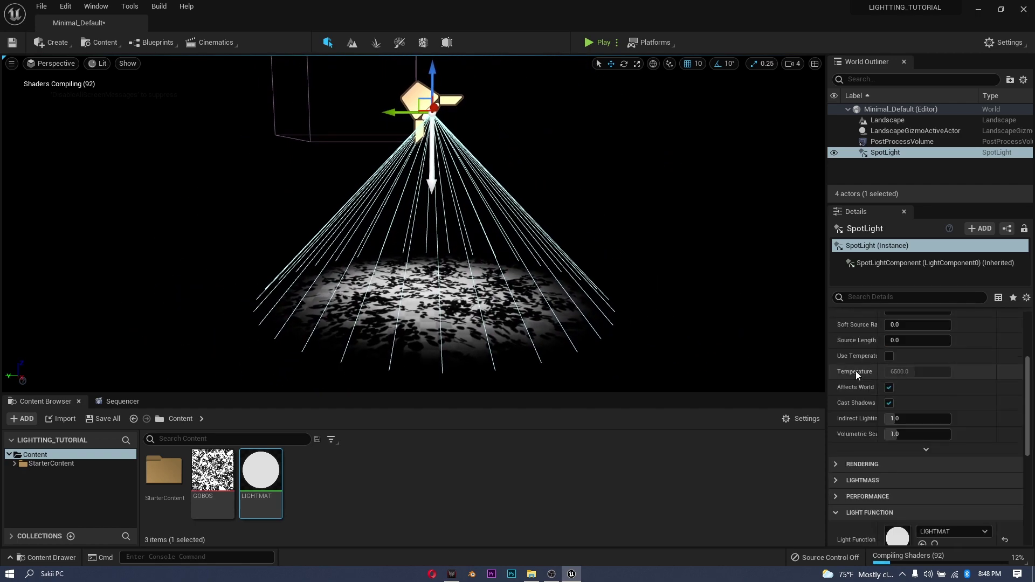
pyautogui.press('e')
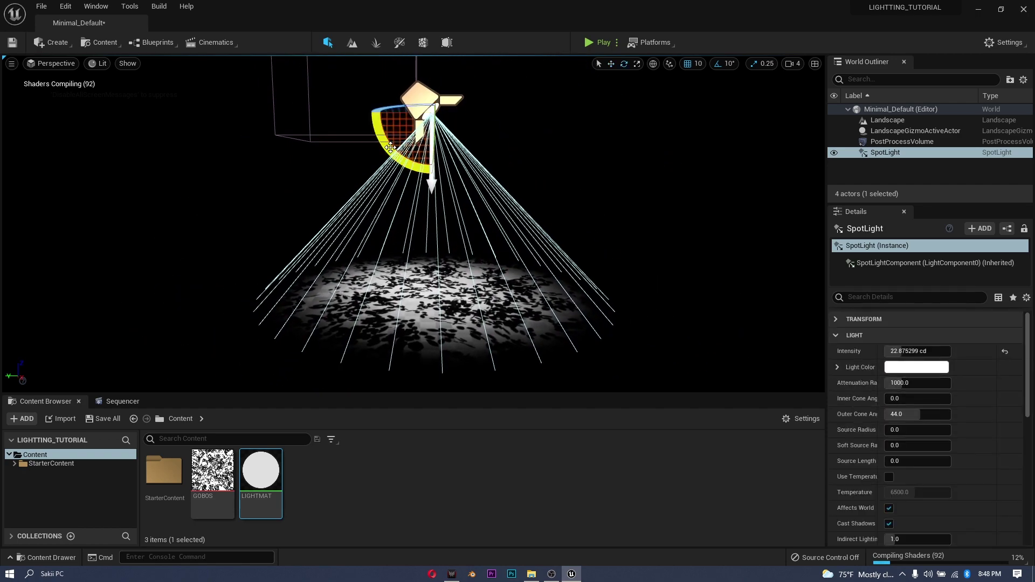
pyautogui.moveTo(390, 147); pyautogui.dragTo(411, 167)
pyautogui.moveTo(411, 166); pyautogui.dragTo(434, 161, button='right')
# - Set the Landscape Material of the Landscape actor to M_Basic_Floor
pyautogui.click(888, 120)
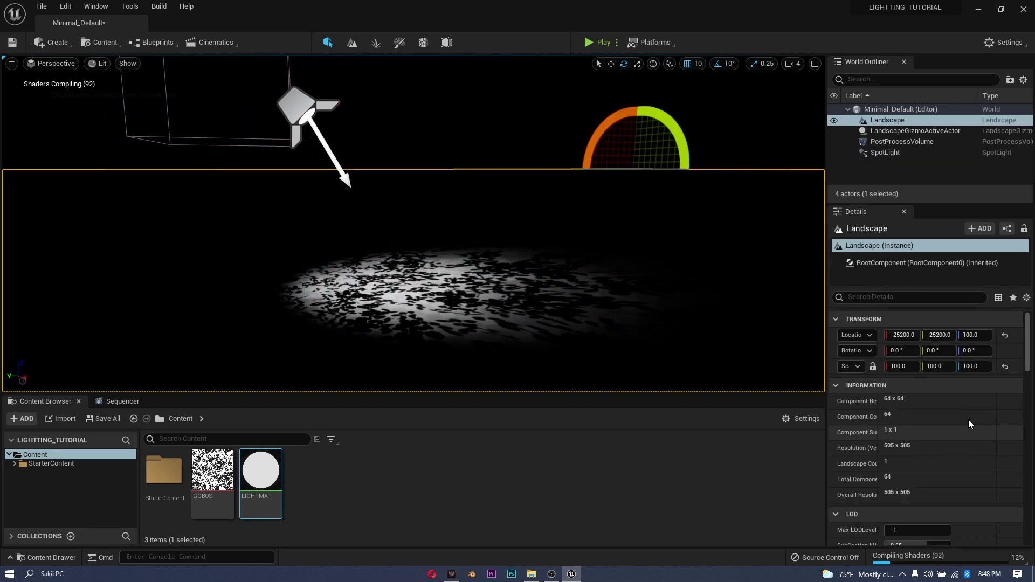
pyautogui.click(835, 385)
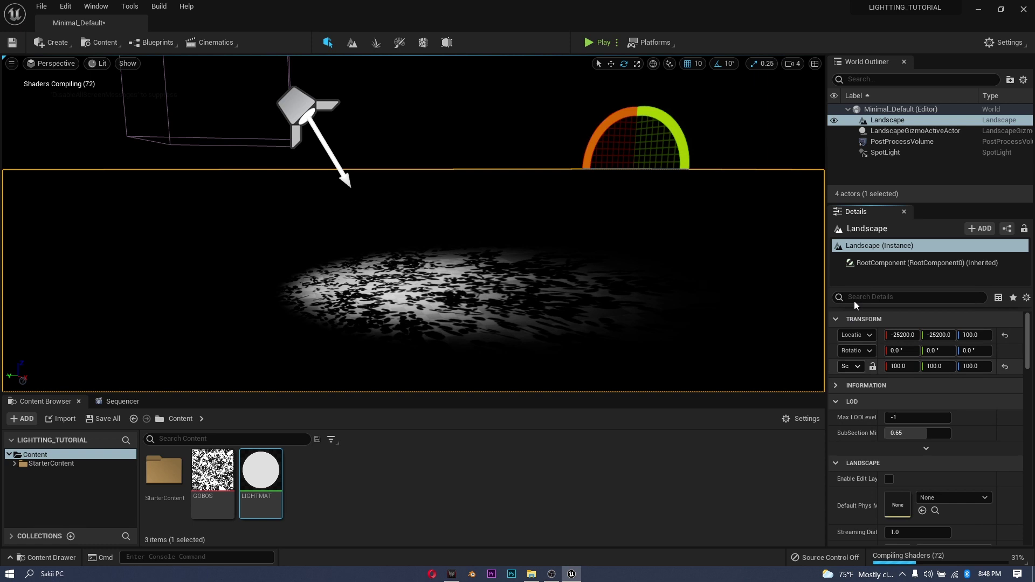
pyautogui.scroll(-5, 930, 442)
pyautogui.click(943, 413)
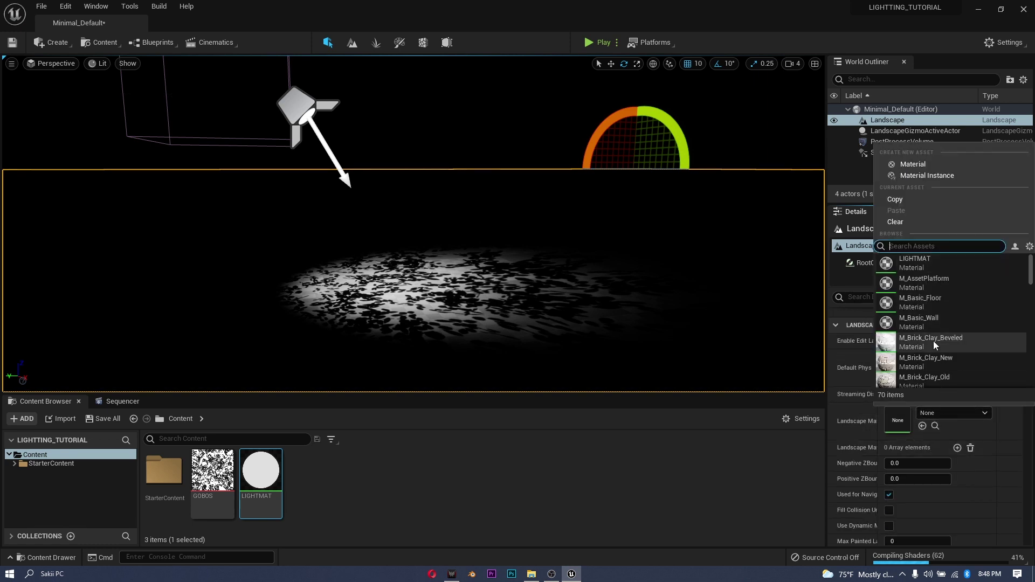
pyautogui.click(937, 302)
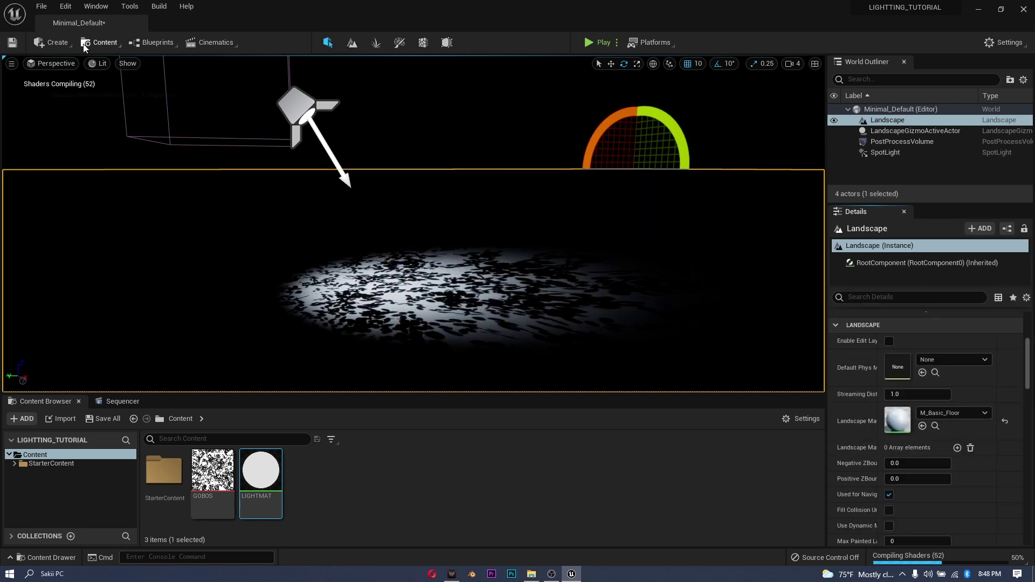
# - Place a sphere in the spot light's lit area and set its Element 0 material to M_Basic_Floor
pyautogui.click(53, 42)
pyautogui.moveTo(80, 87)
pyautogui.moveTo(223, 102); pyautogui.dragTo(466, 214)
pyautogui.press('w')
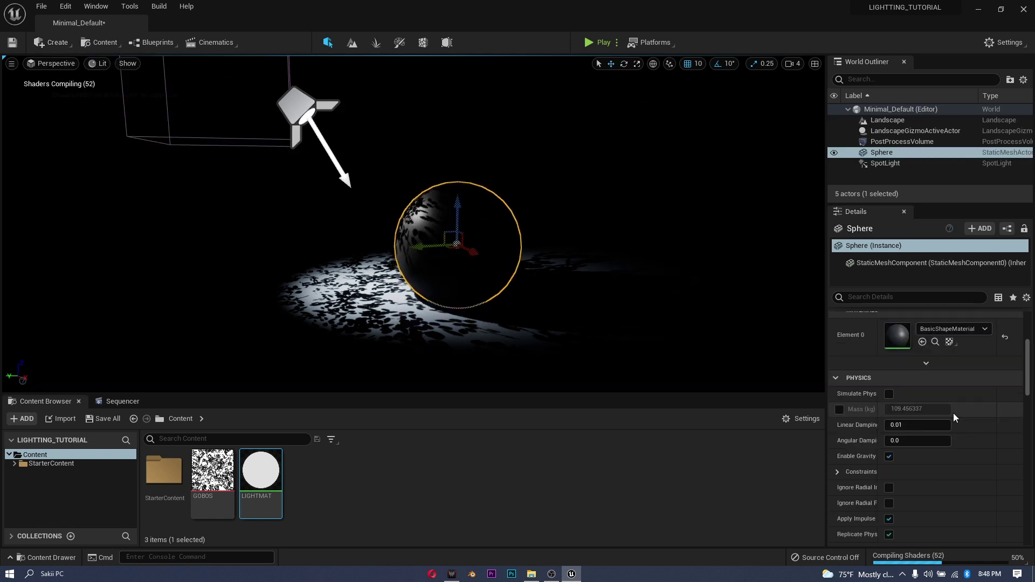
pyautogui.click(924, 330)
pyautogui.click(946, 217)
pyautogui.moveTo(308, 142); pyautogui.dragTo(277, 119, button='right')
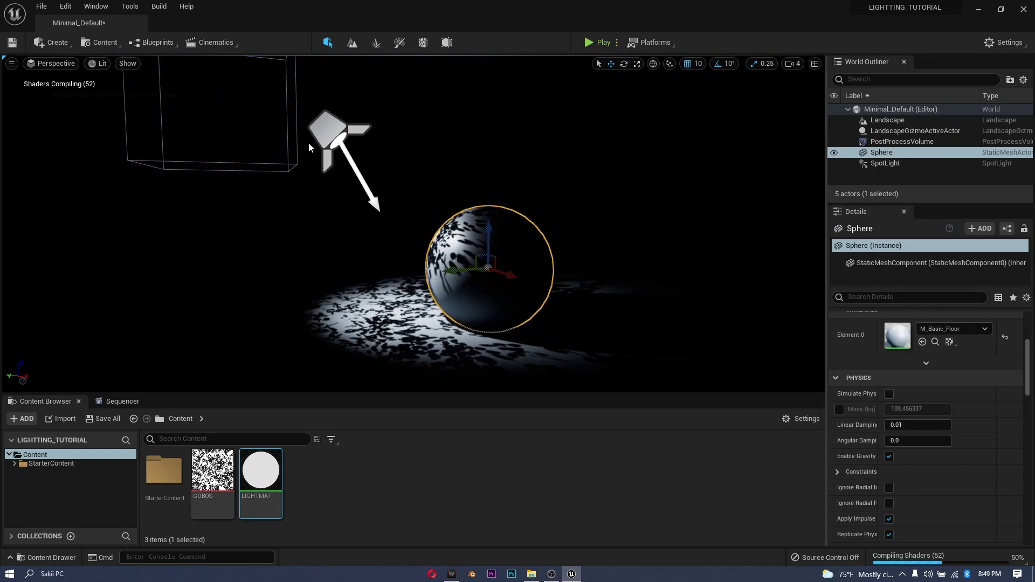
# - Raise the spot light and shift it sideways, farther from the sphere, so its cone covers a larger area
pyautogui.click(326, 131)
pyautogui.moveTo(340, 112); pyautogui.dragTo(340, 33)
pyautogui.press('s')
pyautogui.moveTo(449, 166); pyautogui.dragTo(469, 147, button='right')
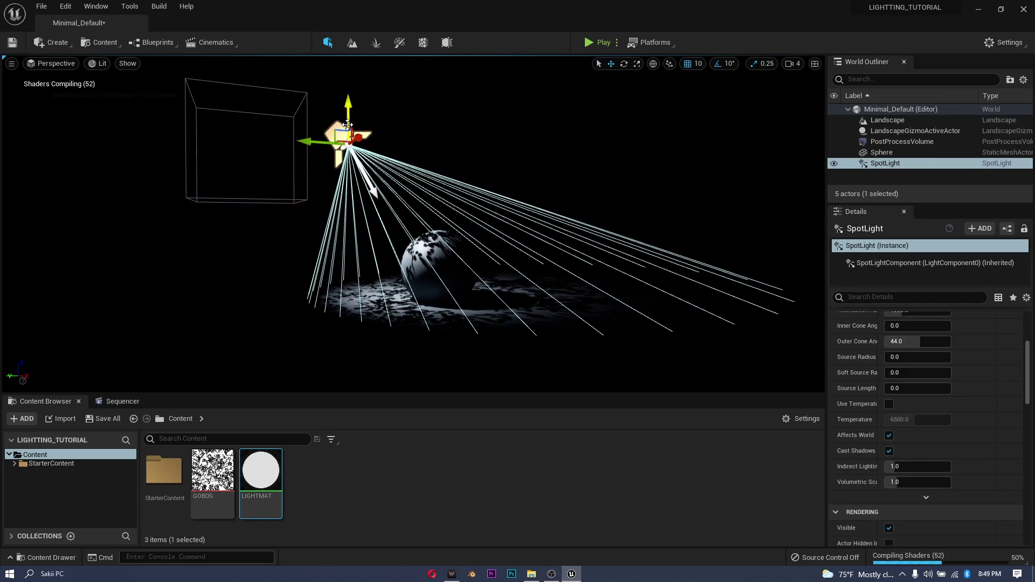
pyautogui.moveTo(348, 125); pyautogui.dragTo(310, 89)
# - Set the spot light's Inner Cone Angle to about 33.23 and its Outer Cone Angle to about 43.34
pyautogui.scroll(4, 932, 375)
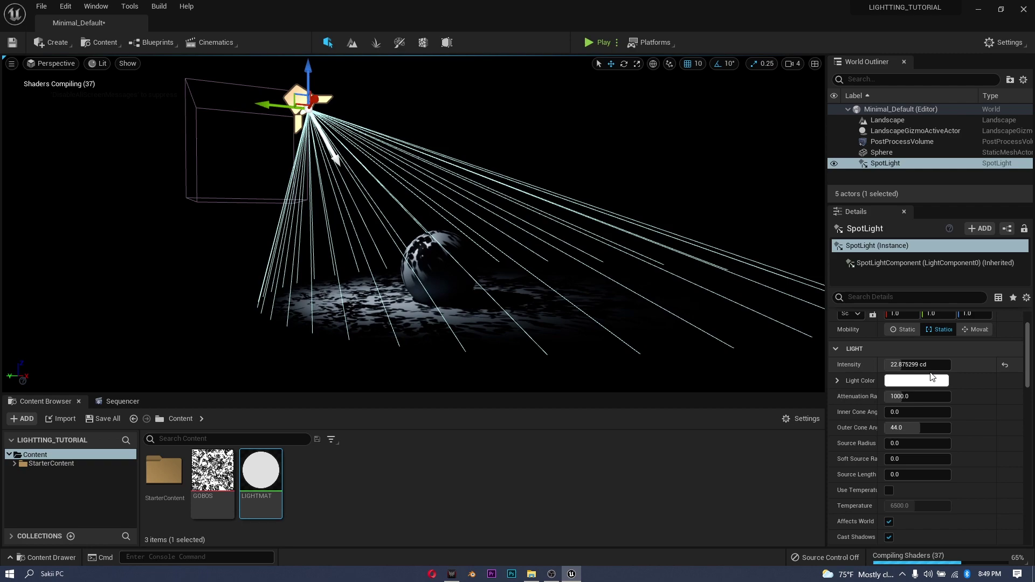
pyautogui.moveTo(920, 428)
pyautogui.mouseDown()
pyautogui.moveTo(904, 413)
pyautogui.moveTo(920, 428)
pyautogui.mouseUp()
pyautogui.moveTo(413, 223); pyautogui.dragTo(408, 251, button='right')
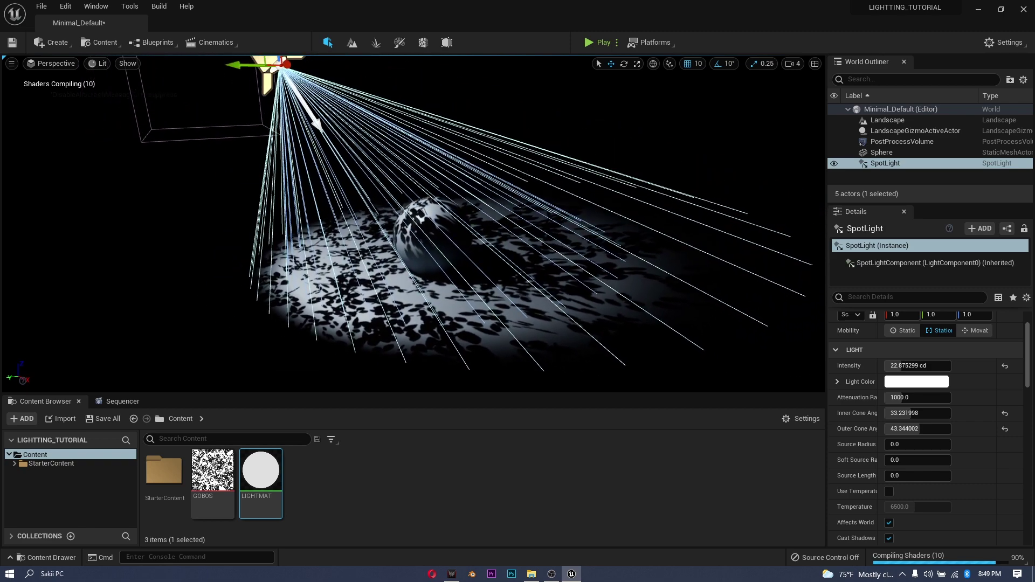
pyautogui.moveTo(549, 110); pyautogui.dragTo(549, 94, button='right')
pyautogui.click(549, 94)
pyautogui.click(289, 83)
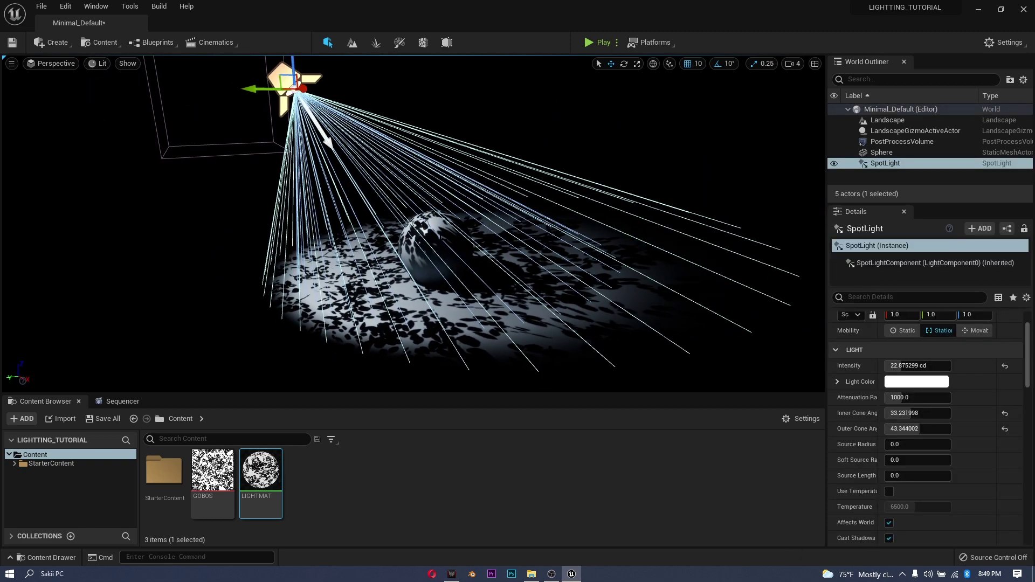
# - Move the sphere slightly along its green axis, away from the spot light, and deselect it
pyautogui.click(441, 238)
pyautogui.moveTo(408, 254)
pyautogui.mouseDown()
pyautogui.moveTo(476, 246)
pyautogui.moveTo(429, 257)
pyautogui.mouseUp()
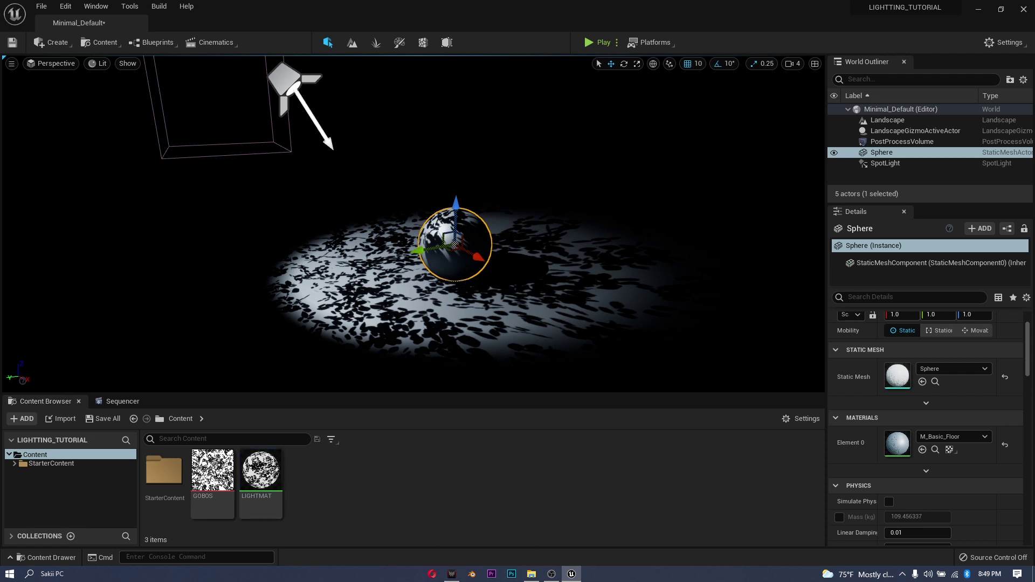
pyautogui.press('Escape')
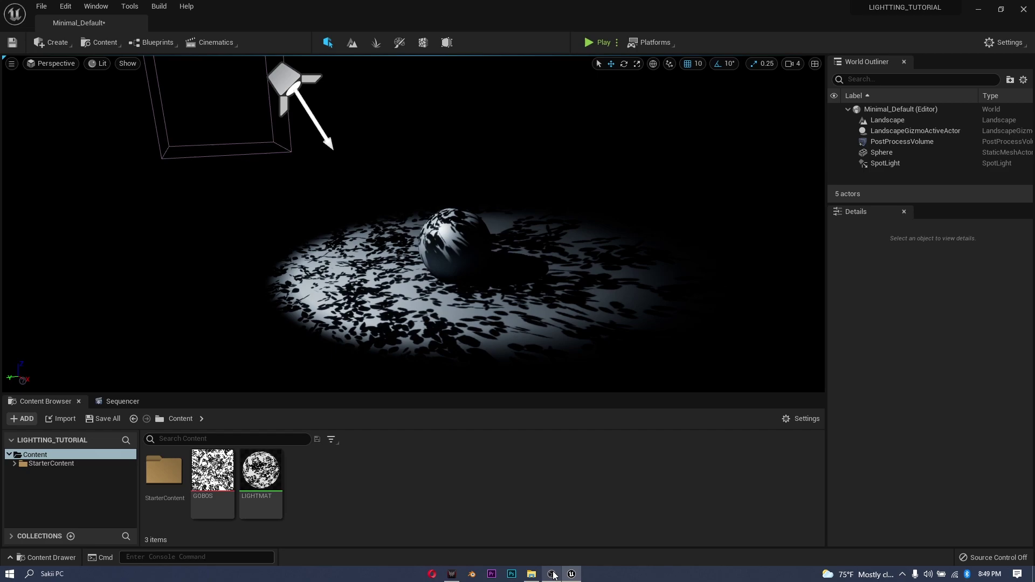
# - Switch to File Explorer and import the GOBOS_BLUR image from the GOBOS folder into the project's Content folder
pyautogui.moveTo(531, 574)
pyautogui.click(534, 526)
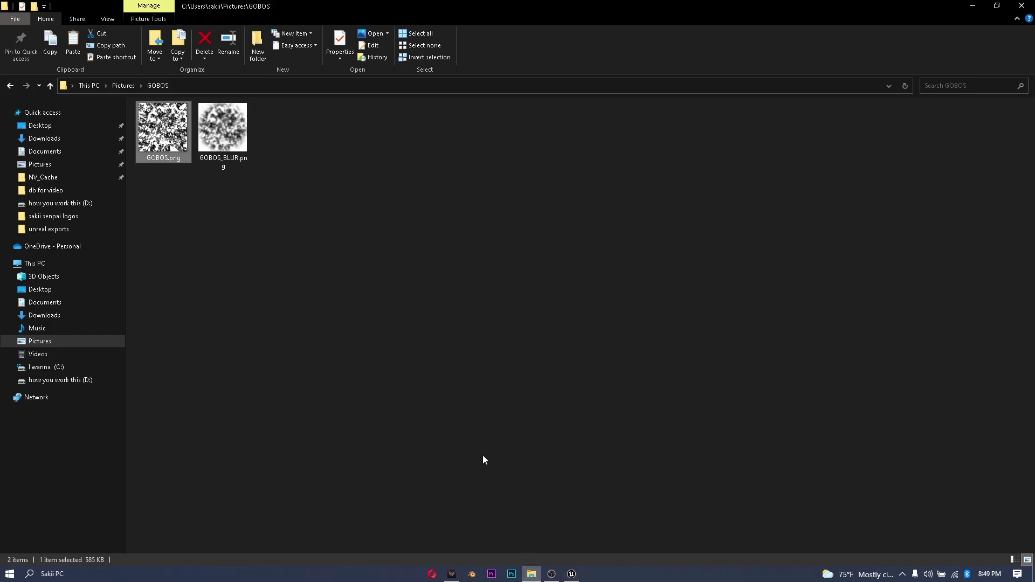
pyautogui.doubleClick(210, 122)
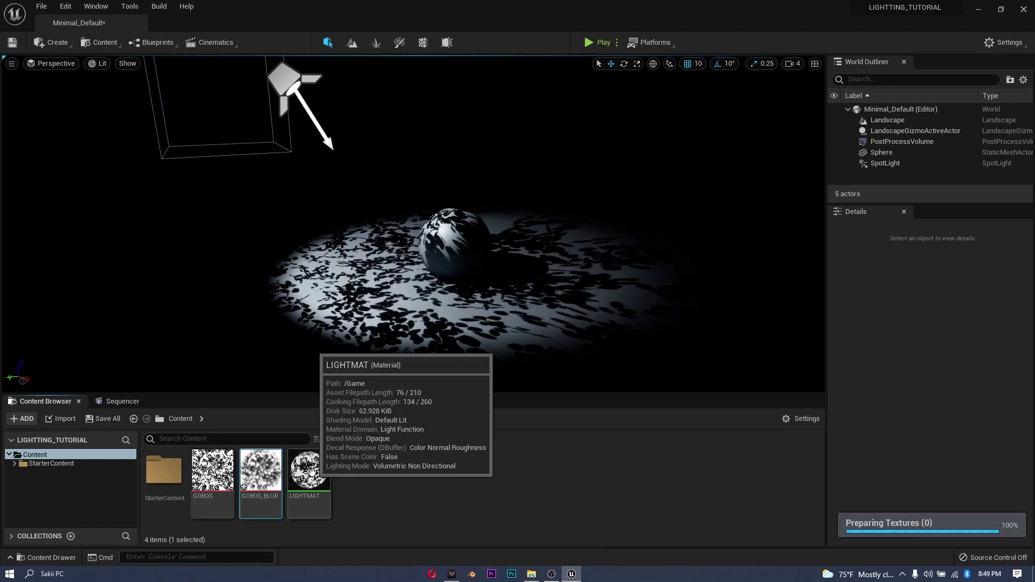
# - Open the LIGHTMAT material and delete the GOBOS texture sample from its graph
pyautogui.doubleClick(310, 473)
pyautogui.click(490, 155)
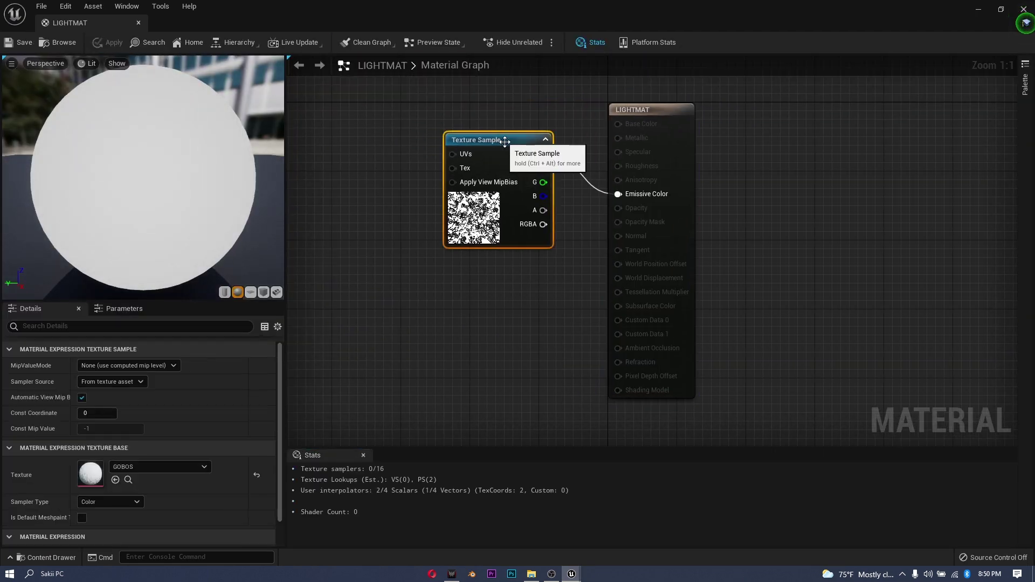
pyautogui.press('Delete')
# - Add the GOBOS_BLUR texture to LIGHTMAT's graph and connect its RGB output to Emissive Color
pyautogui.moveTo(54, 28); pyautogui.dragTo(370, 126)
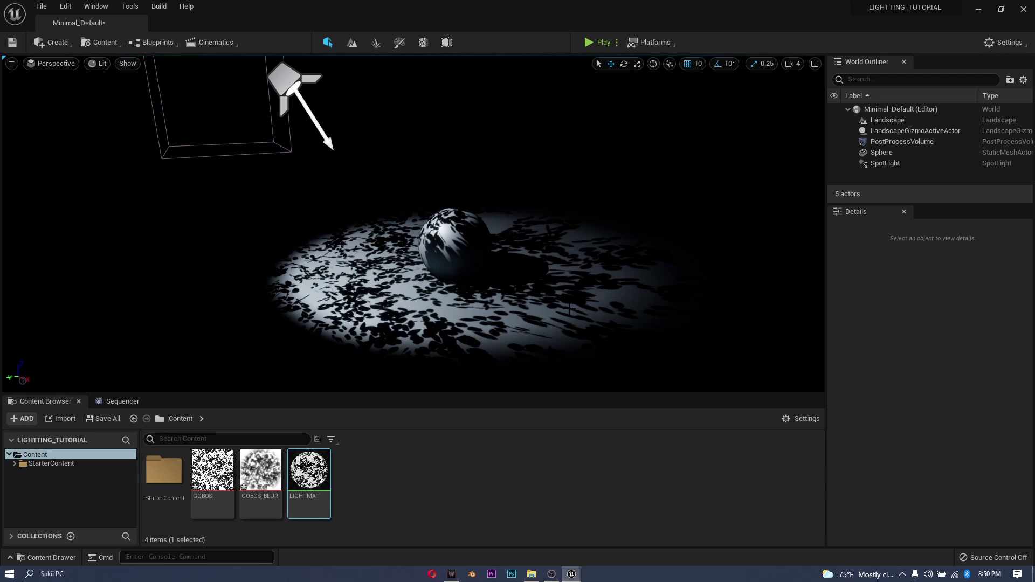
pyautogui.moveTo(260, 472); pyautogui.dragTo(620, 238)
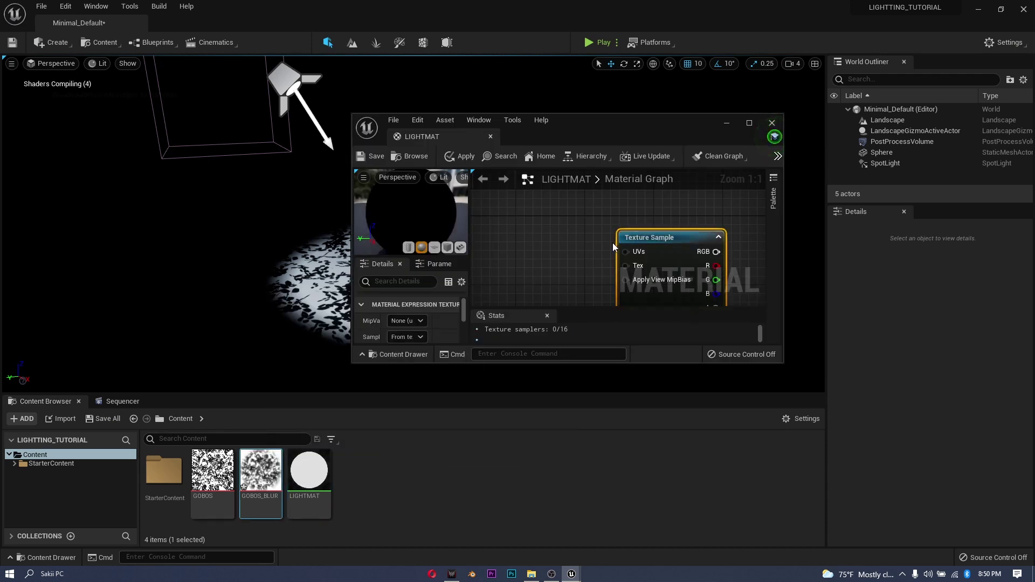
pyautogui.moveTo(705, 237); pyautogui.dragTo(620, 210, button='right')
pyautogui.moveTo(595, 222); pyautogui.dragTo(656, 258)
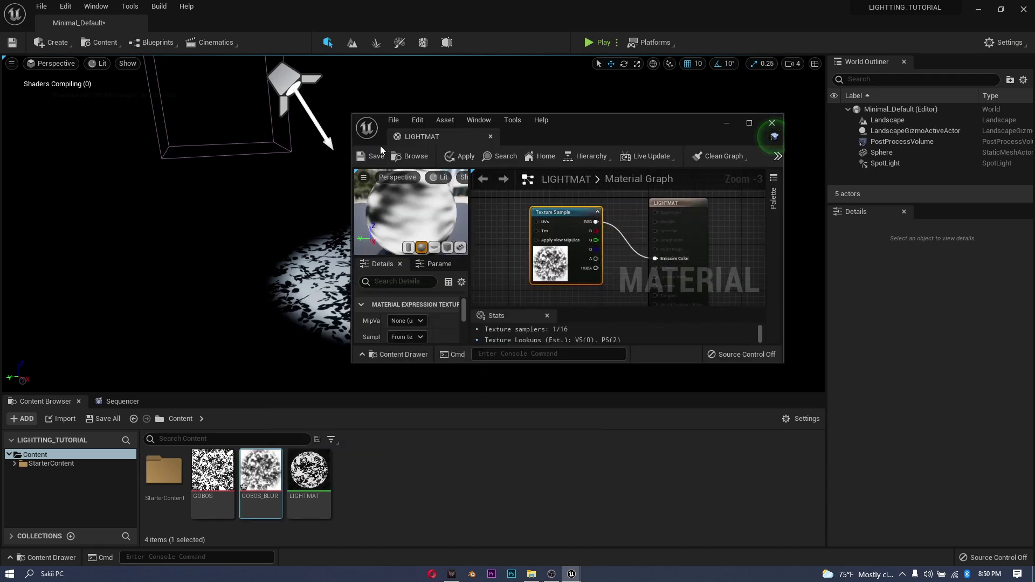
# - Save LIGHTMAT and dismiss its editor window to return to the level view
pyautogui.click(376, 156)
pyautogui.hotkey('ctrl', 's')
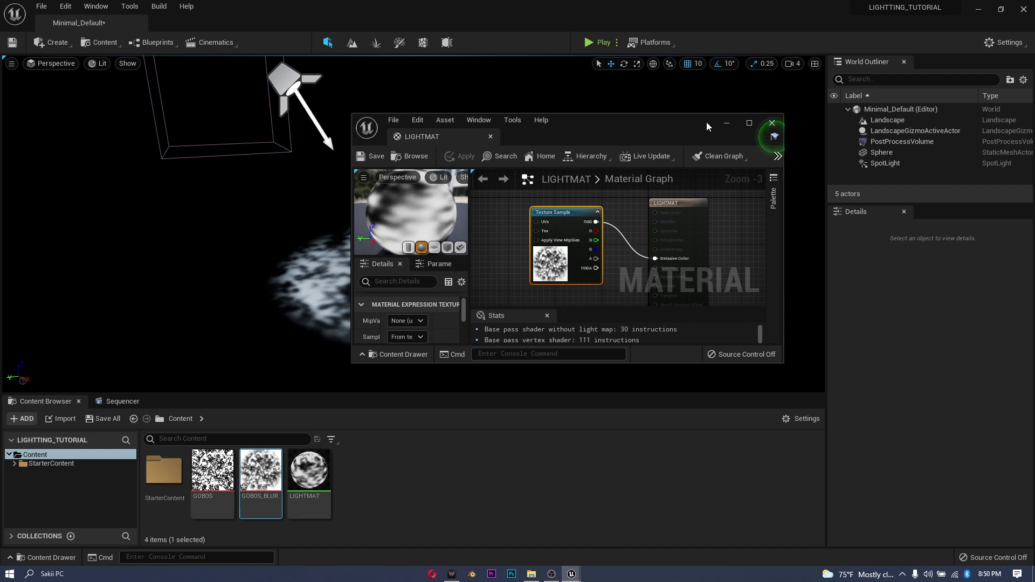
pyautogui.moveTo(707, 127); pyautogui.dragTo(898, 268)
pyautogui.click(919, 264)
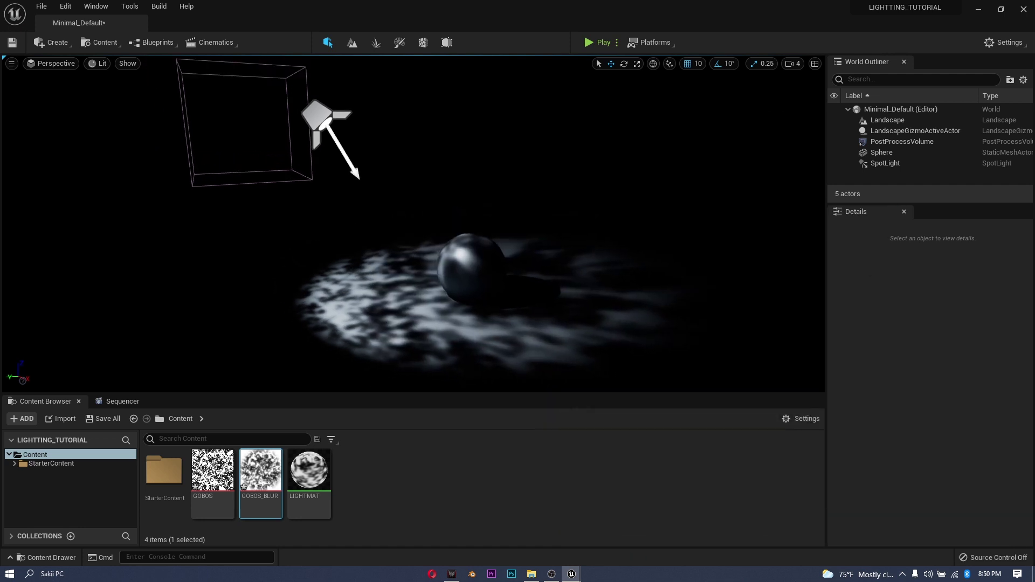
pyautogui.click(325, 126)
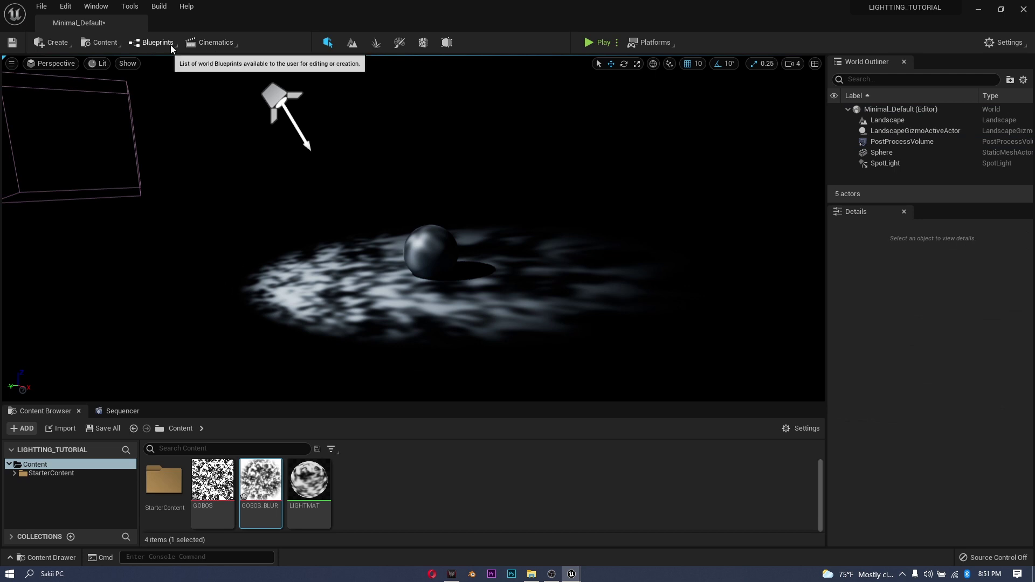
# - Add a new level sequence to the level and save it under the default name
pyautogui.click(215, 42)
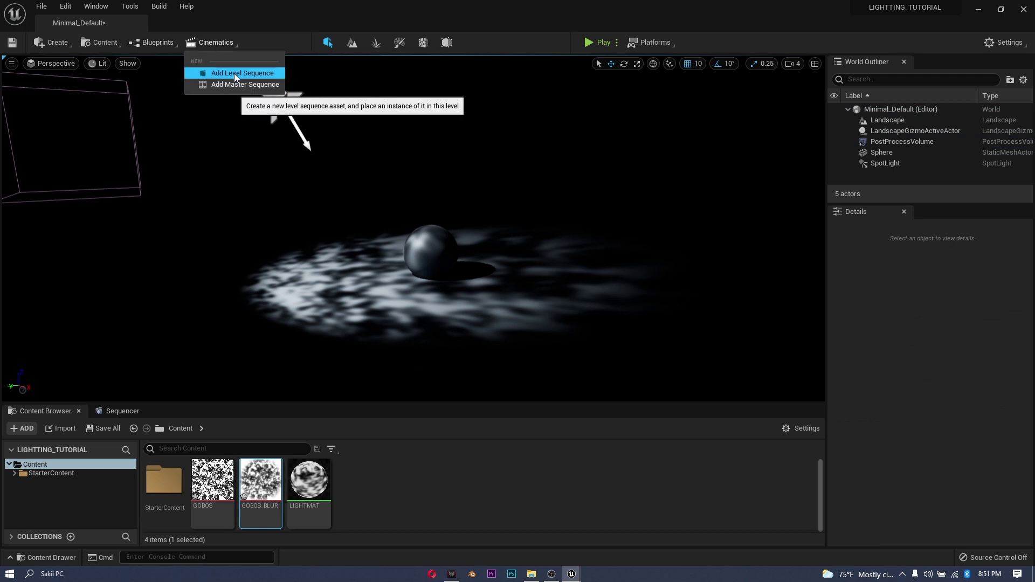
pyautogui.click(234, 73)
pyautogui.click(745, 452)
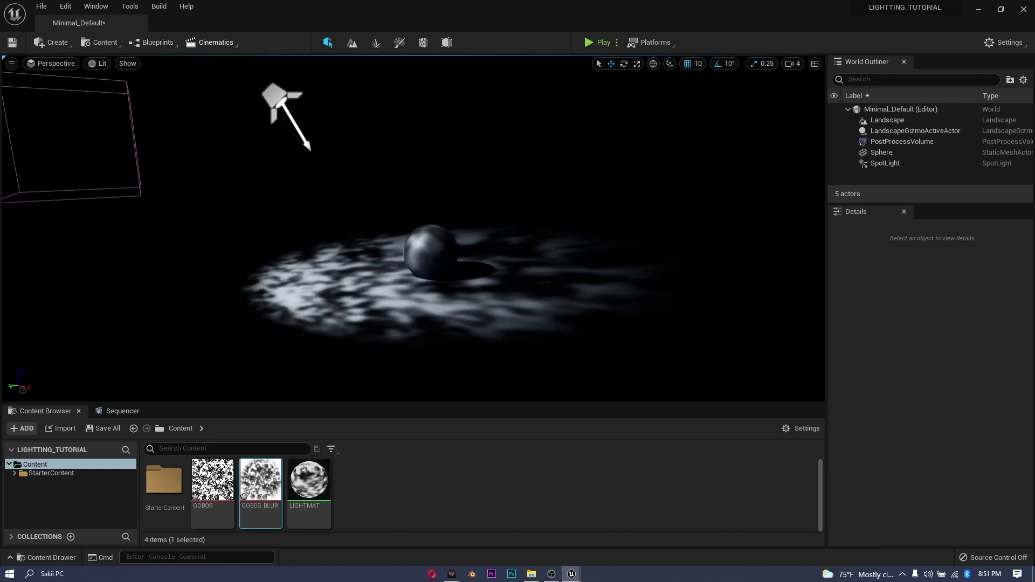
# - Create a CineCameraActor at the current viewpoint and enlarge the Sequencer area
pyautogui.click(52, 45)
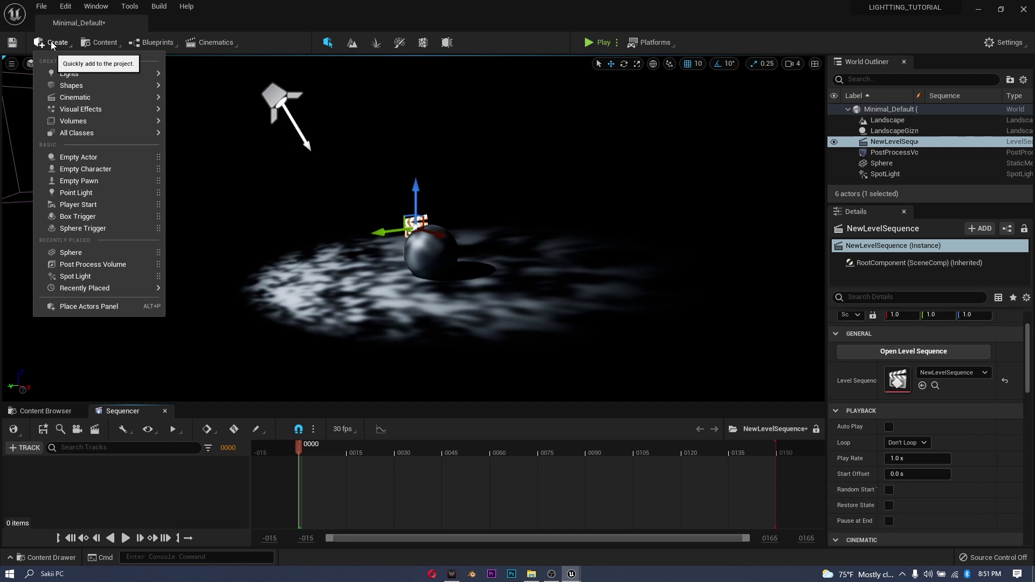
pyautogui.click(12, 64)
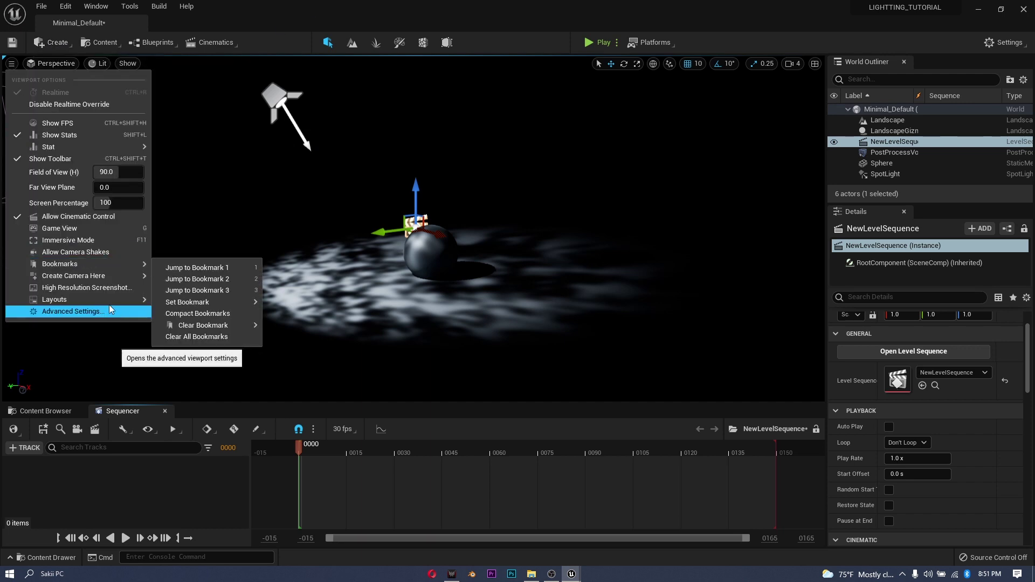
pyautogui.moveTo(91, 278)
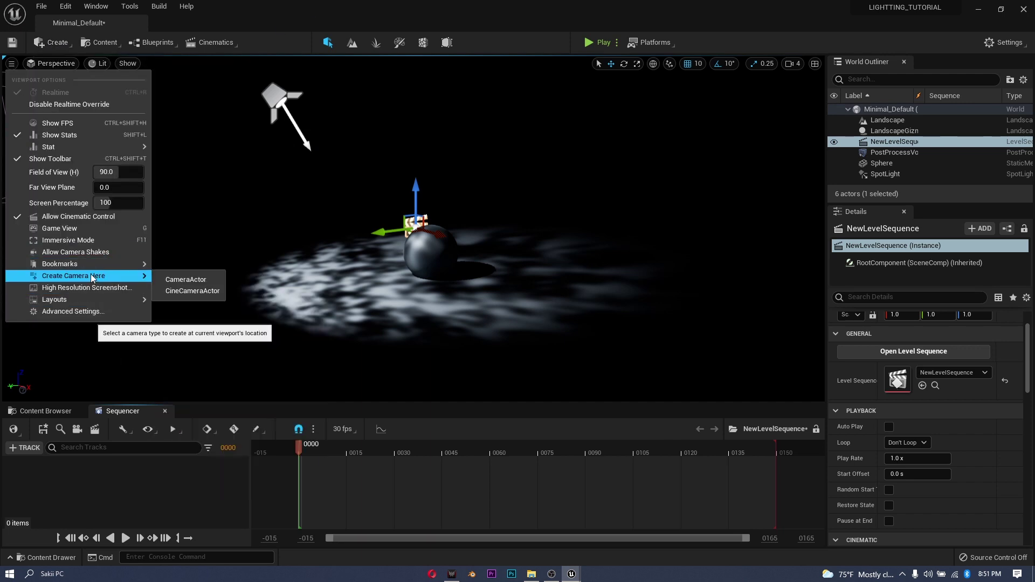
pyautogui.click(190, 290)
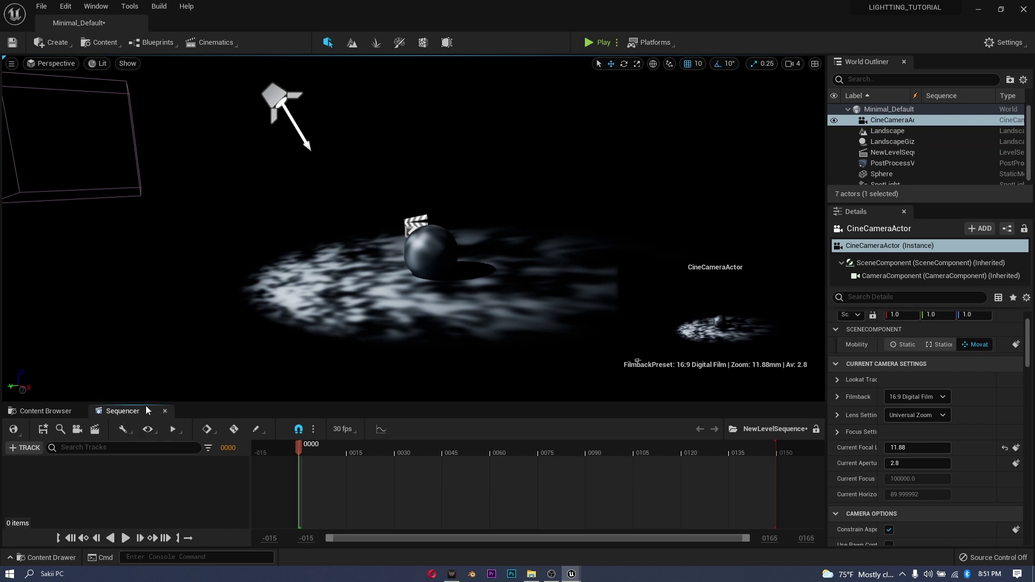
pyautogui.moveTo(236, 403); pyautogui.dragTo(240, 361)
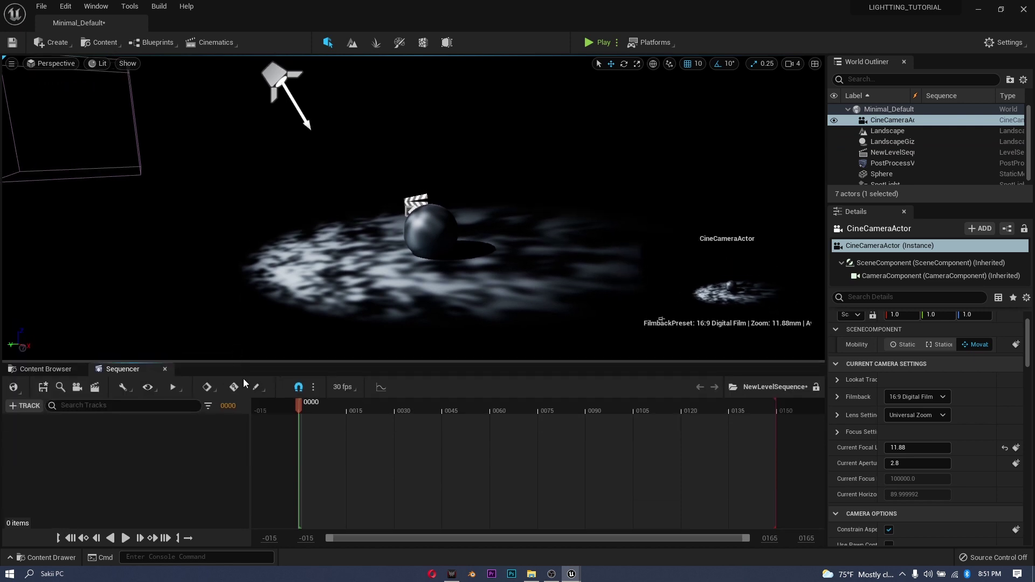
# - Add the CineCameraActor to the level sequence and collapse its tracks
pyautogui.click(26, 408)
pyautogui.moveTo(53, 249)
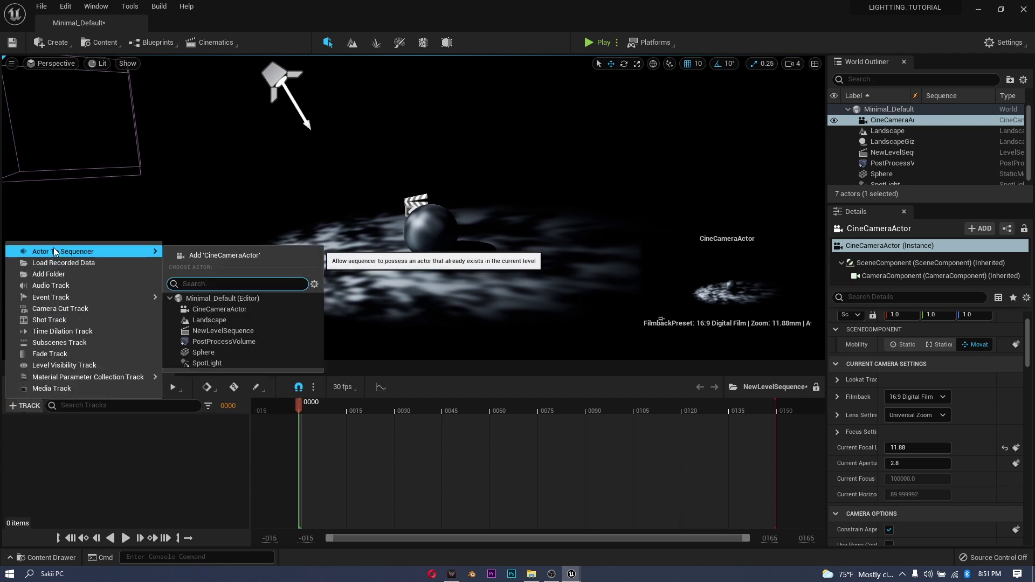
pyautogui.click(239, 311)
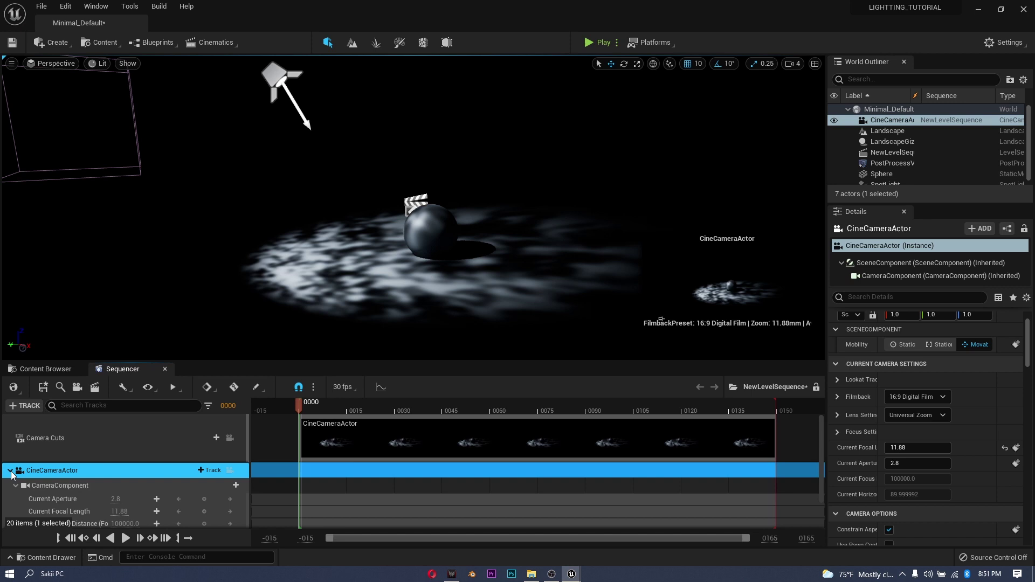
pyautogui.click(10, 472)
# - Set the spot light's Light Function Scale to about X 1300.5, Y 1345.3 and Z 1314.2
pyautogui.moveTo(496, 363); pyautogui.dragTo(502, 419)
pyautogui.moveTo(503, 380); pyautogui.dragTo(505, 386)
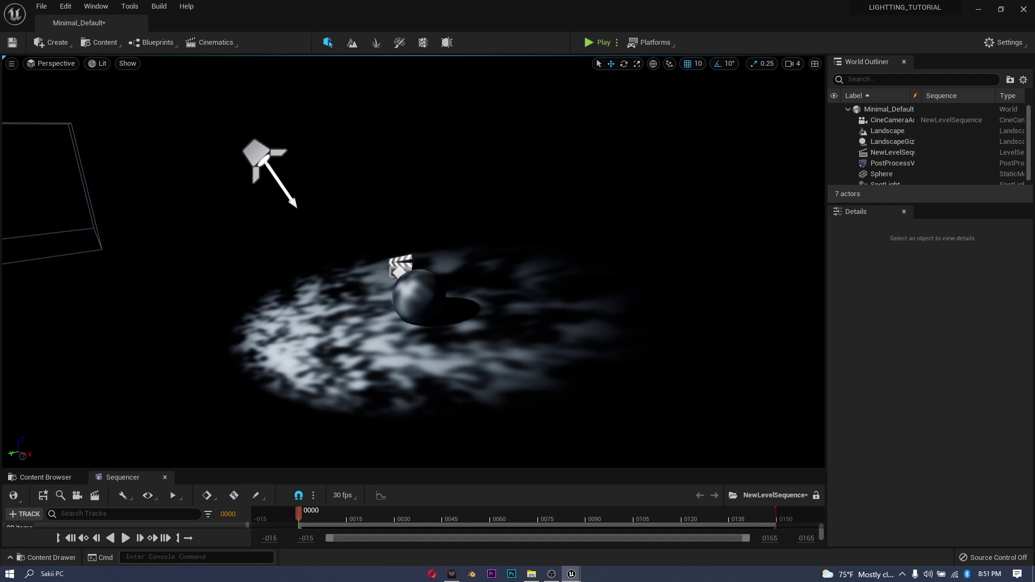
pyautogui.click(261, 153)
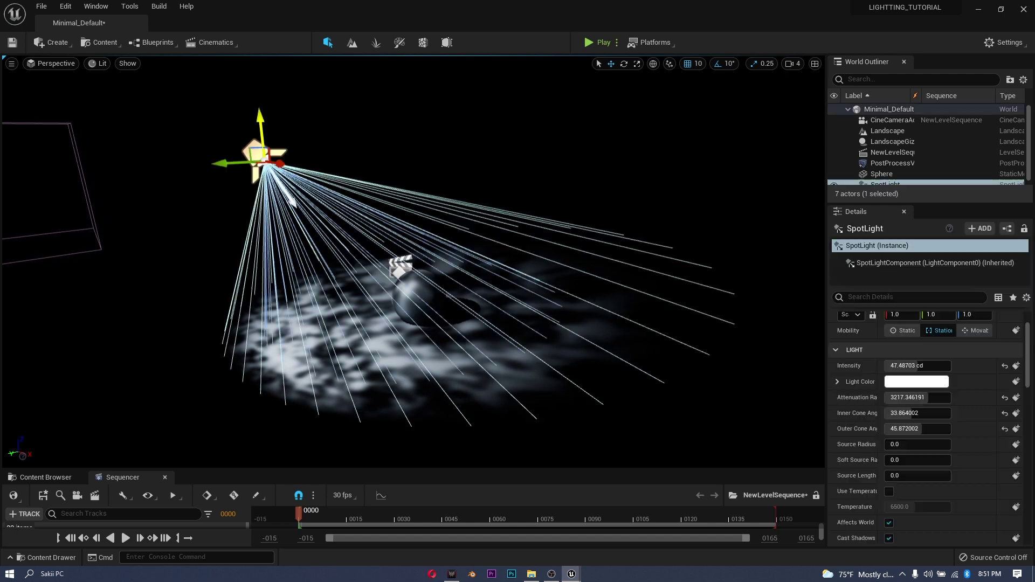
pyautogui.scroll(-10, 937, 427)
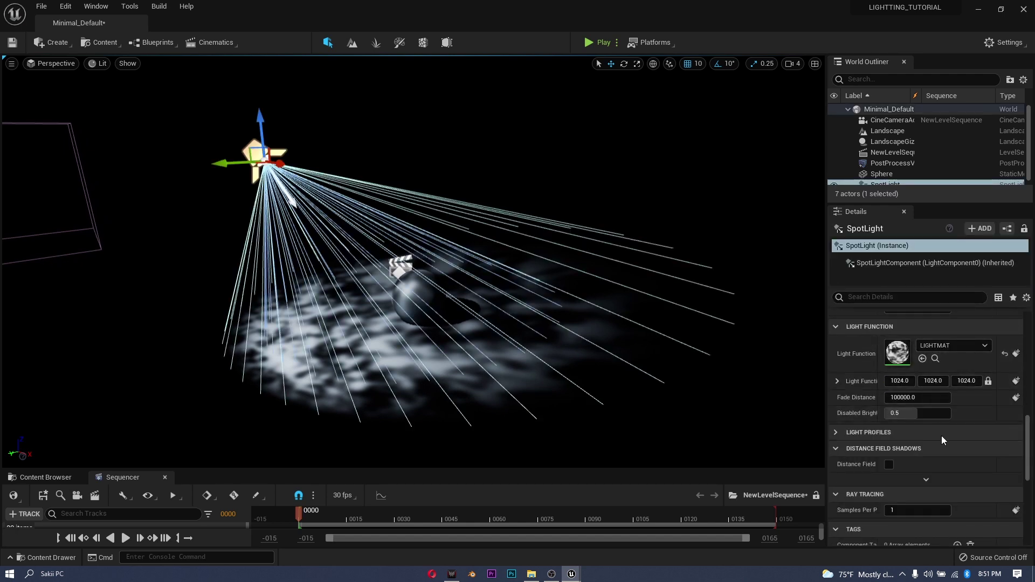
pyautogui.click(838, 399)
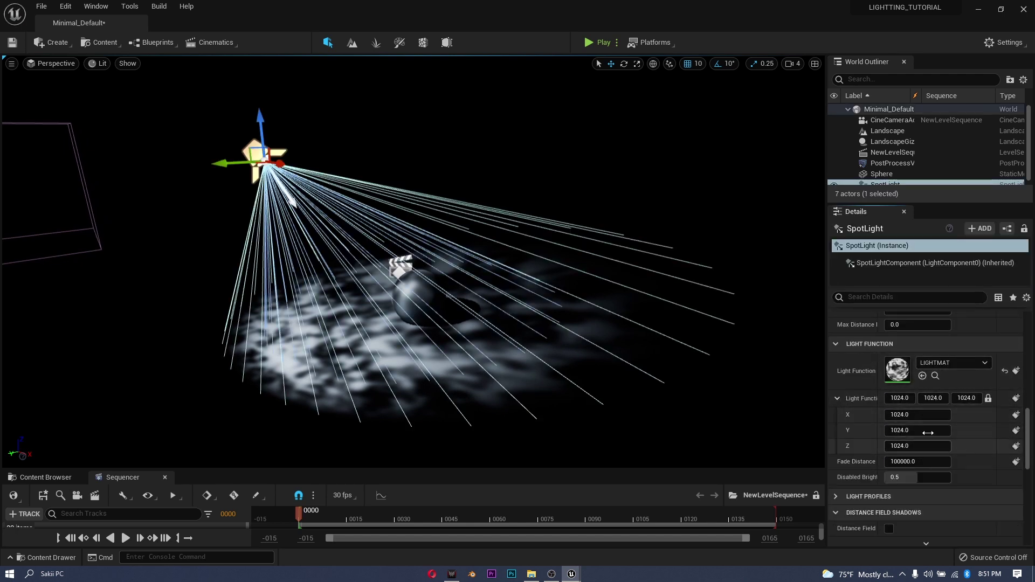
pyautogui.moveTo(918, 415); pyautogui.dragTo(906, 446)
# - Enlarge the Sequencer area and add the SpotLight actor to the level sequence
pyautogui.moveTo(537, 469); pyautogui.dragTo(539, 300)
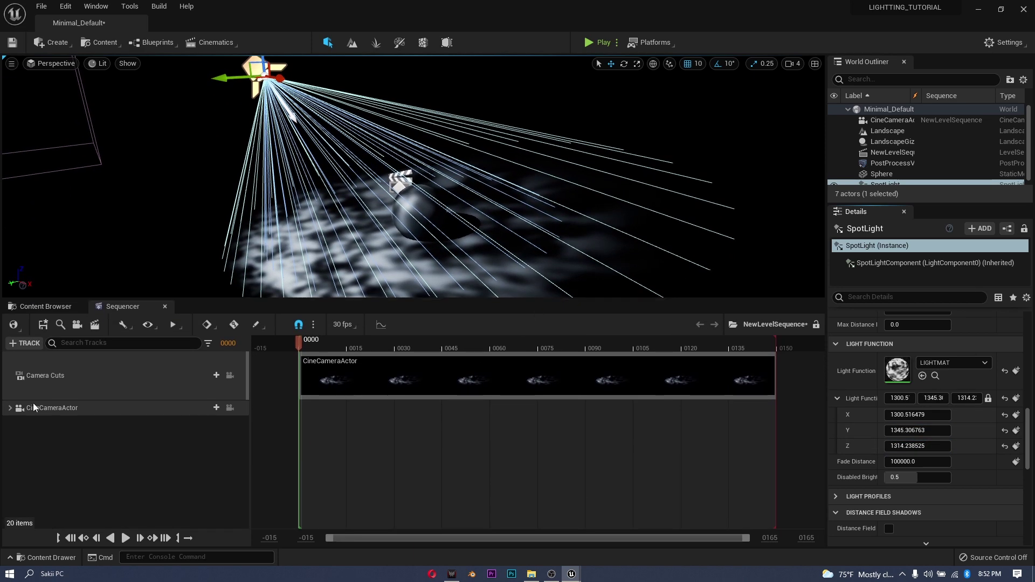
pyautogui.click(24, 343)
pyautogui.moveTo(60, 360)
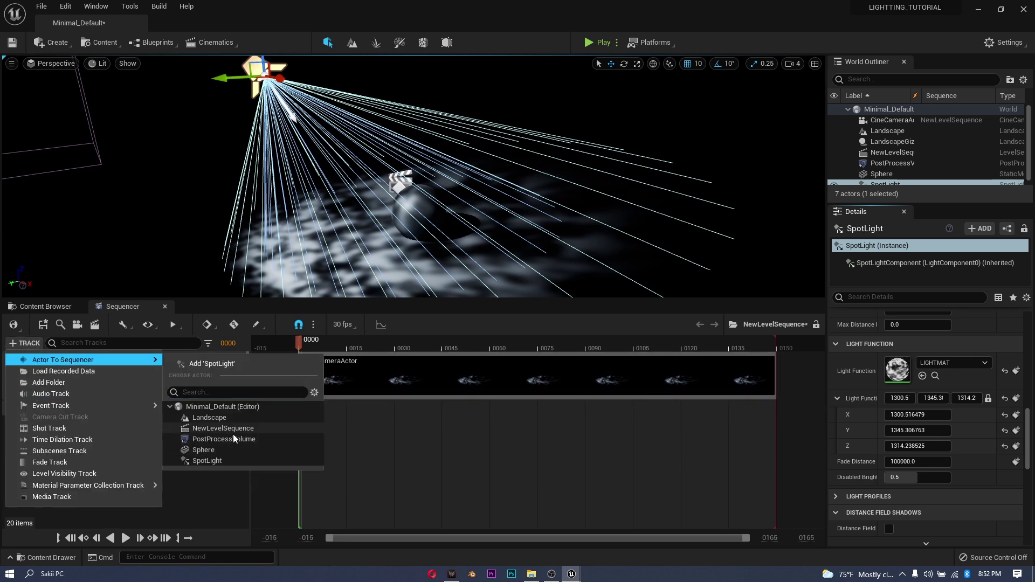
pyautogui.click(228, 461)
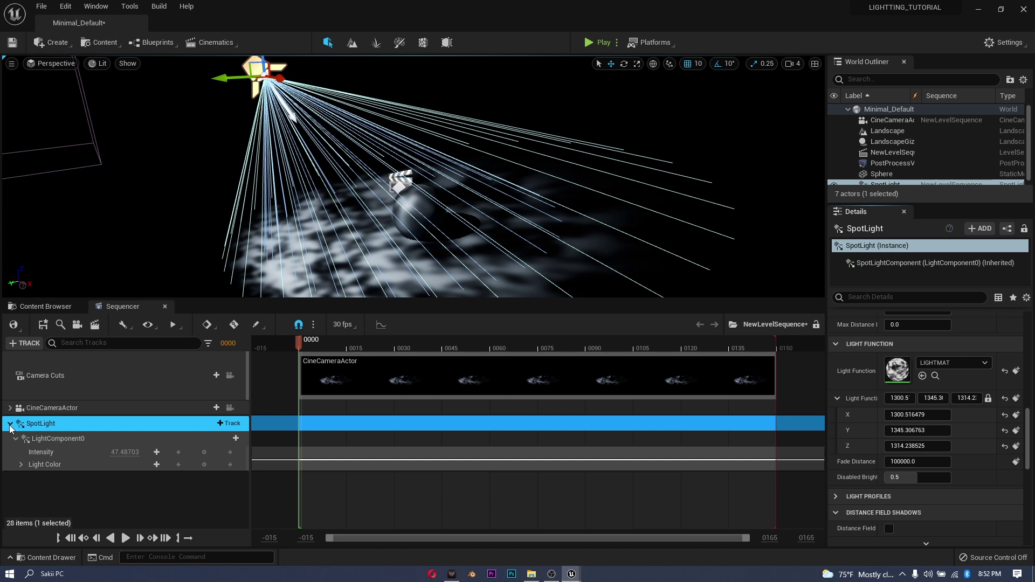
# - Add a Light Function Scale track to the spot light's LightComponent0 and expand its X, Y and Z channels
pyautogui.click(233, 438)
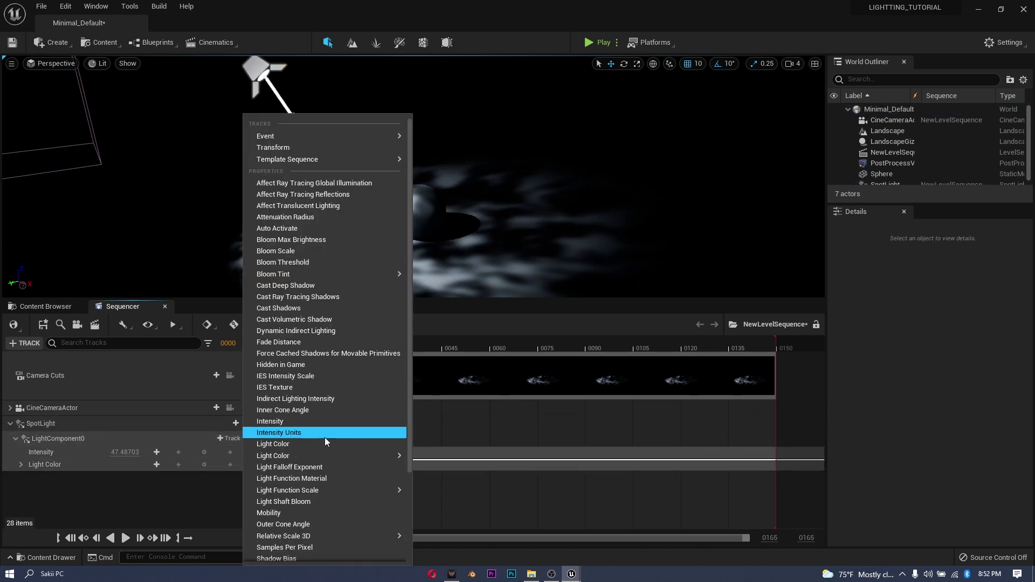
pyautogui.moveTo(330, 492)
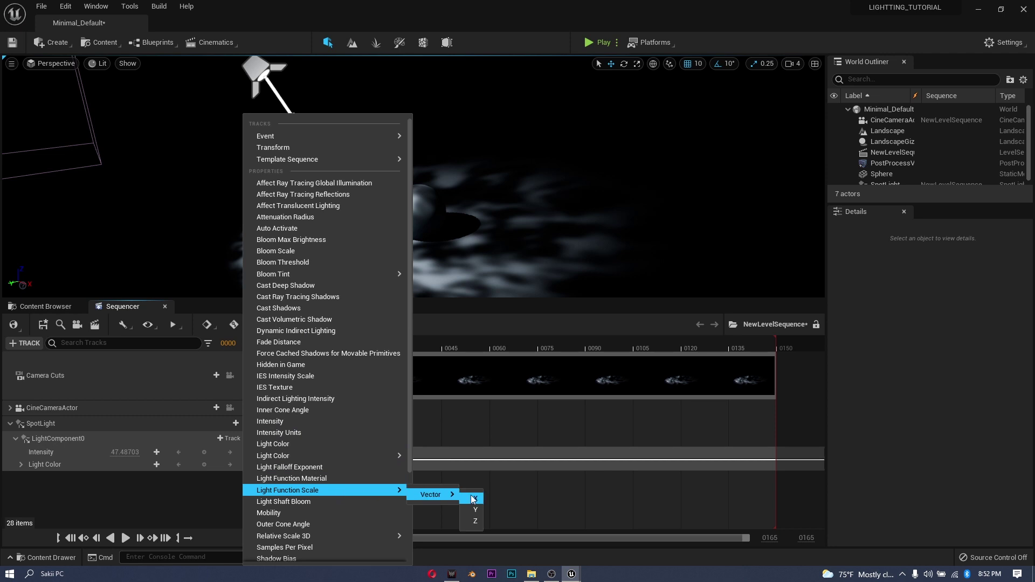
pyautogui.click(474, 498)
pyautogui.click(21, 477)
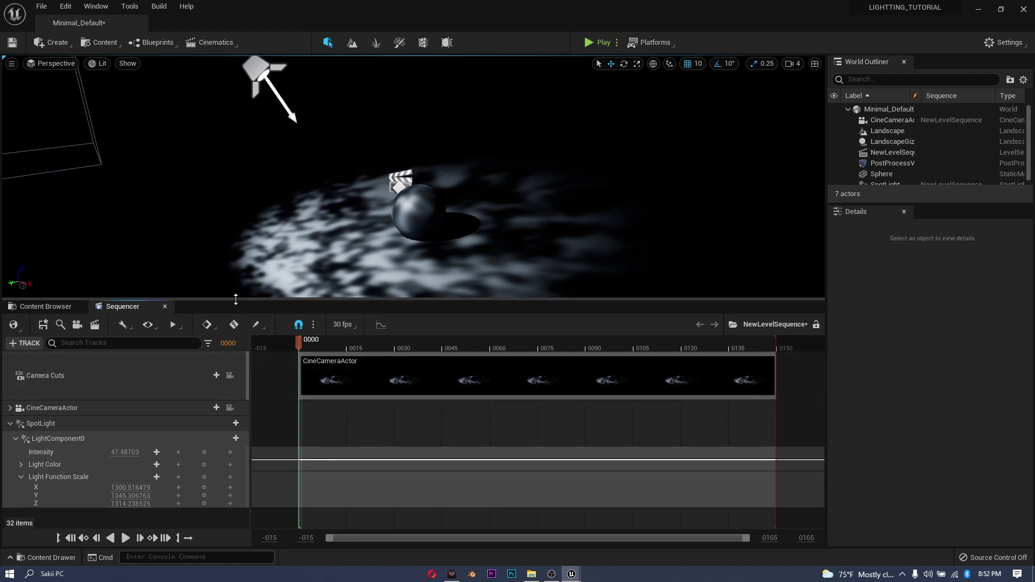
# - Switch the level view to Cinematic Viewport and look through the CineCameraActor
pyautogui.moveTo(236, 298); pyautogui.dragTo(407, 335)
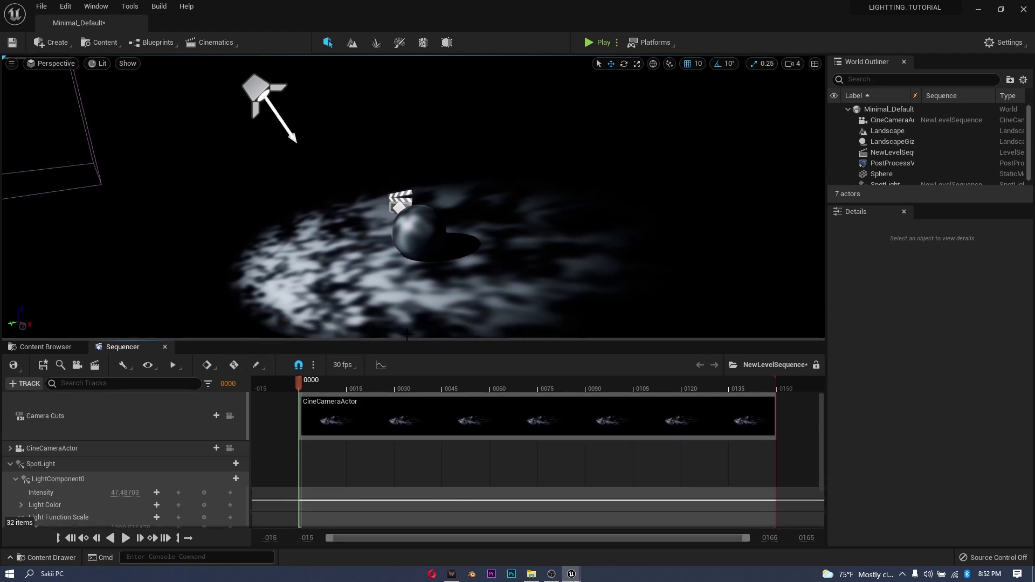
pyautogui.moveTo(474, 271); pyautogui.dragTo(473, 305, button='middle')
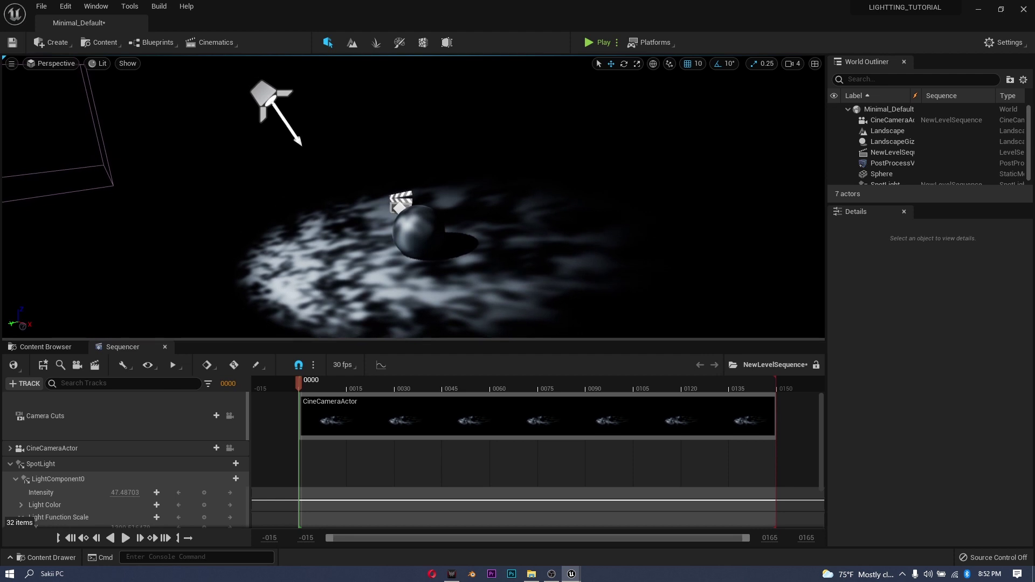
pyautogui.click(46, 66)
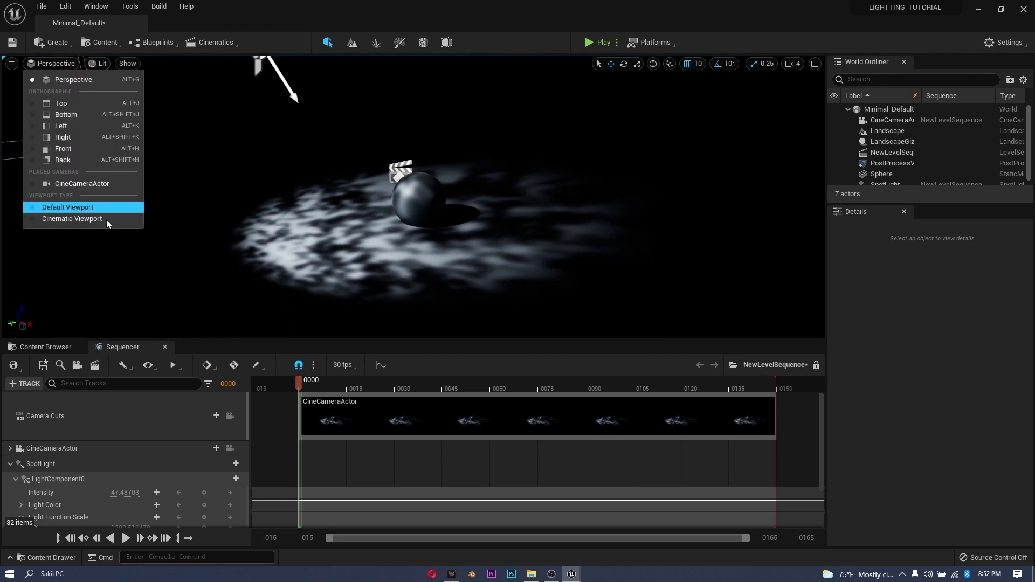
pyautogui.click(102, 217)
pyautogui.click(56, 68)
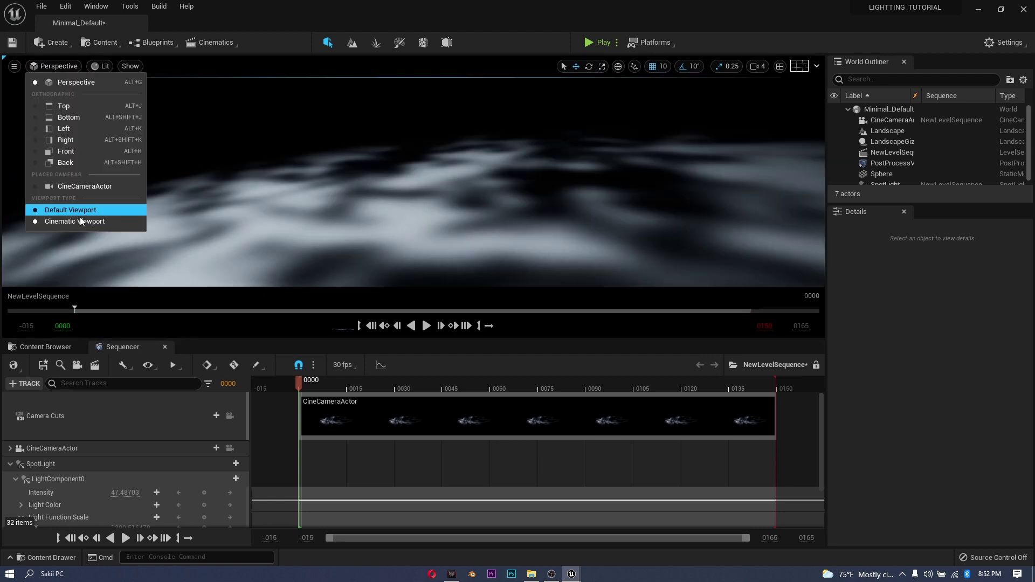
pyautogui.click(89, 186)
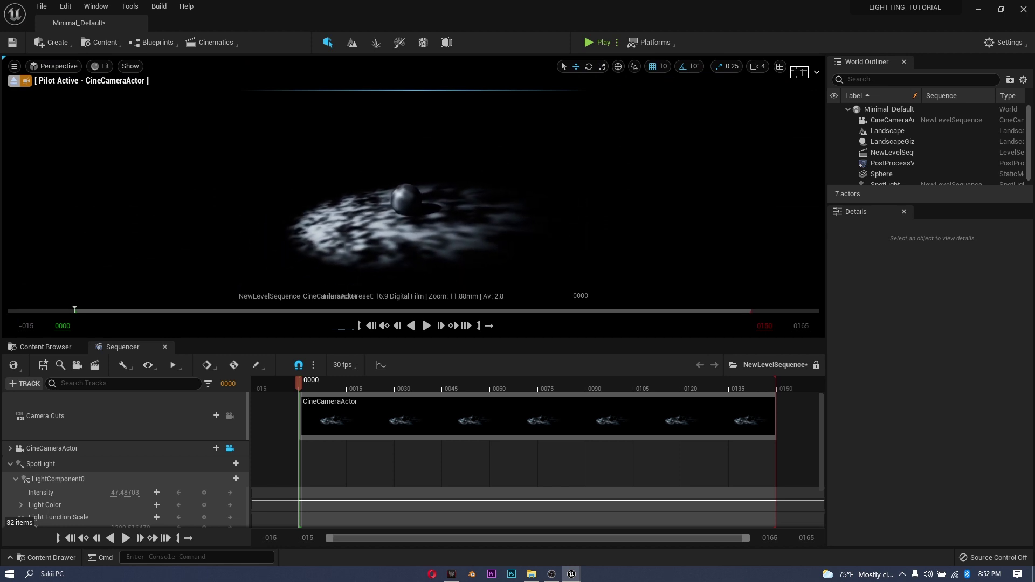
# - Enlarge the Sequencer area and set the end of the timeline range to frame 400
pyautogui.moveTo(390, 340); pyautogui.dragTo(390, 264)
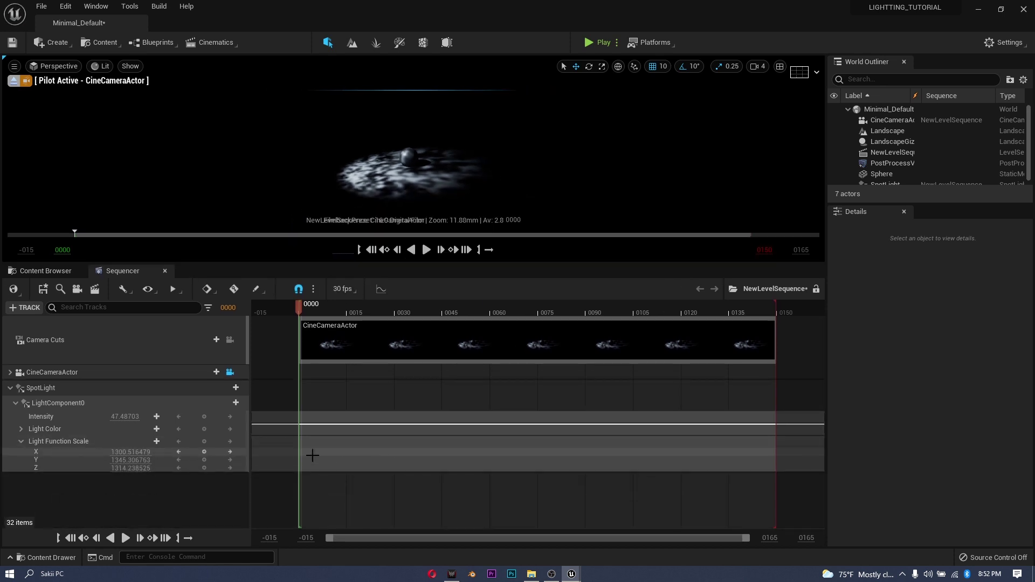
pyautogui.click(302, 313)
pyautogui.moveTo(746, 539); pyautogui.dragTo(788, 540)
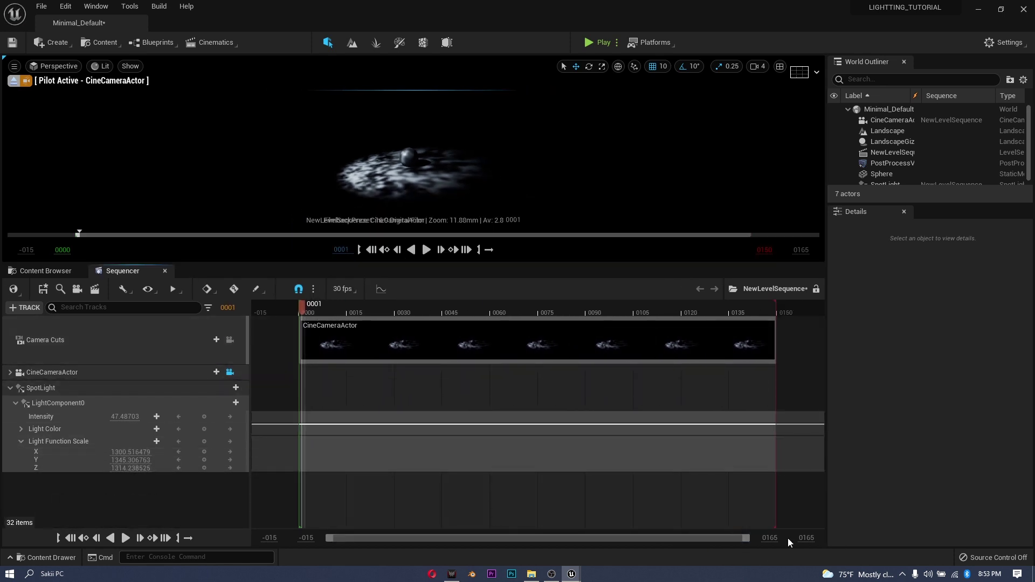
pyautogui.write('400')
pyautogui.press('Return')
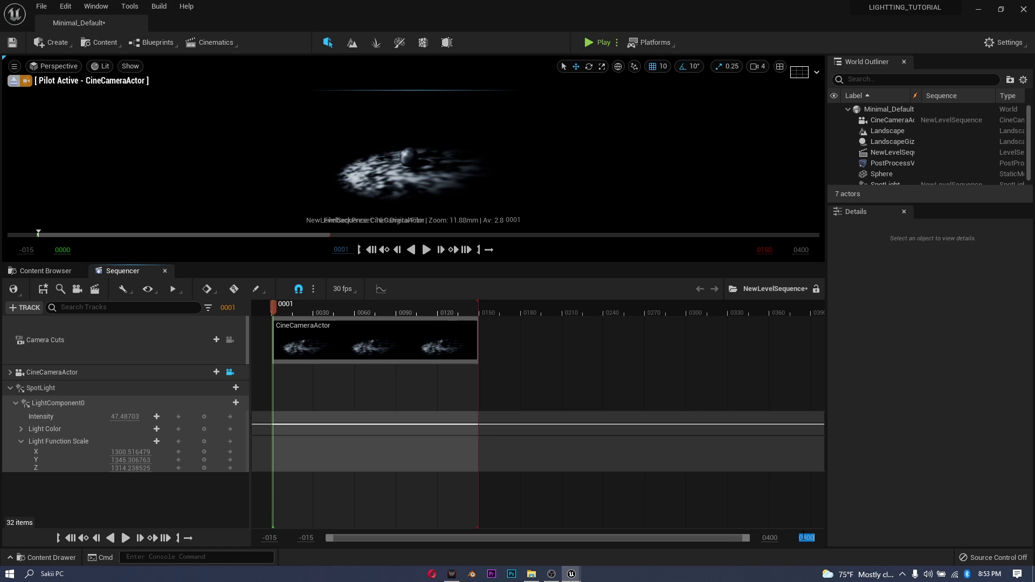
# - Extend the playback range and the camera cut section to about frame 392, and return the playhead to frame 0
pyautogui.moveTo(479, 310); pyautogui.dragTo(813, 333)
pyautogui.moveTo(479, 342); pyautogui.dragTo(800, 351)
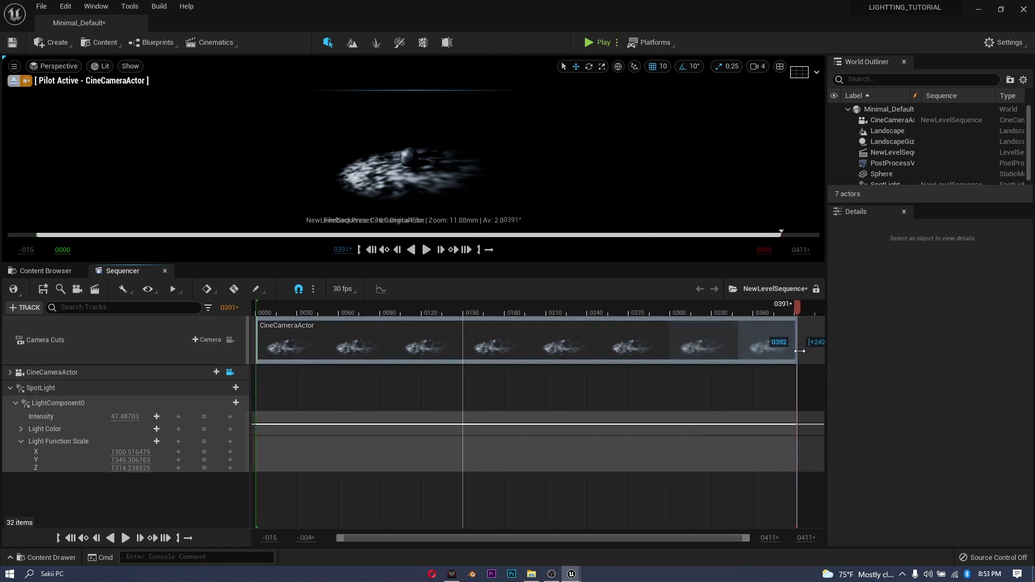
pyautogui.moveTo(296, 307); pyautogui.dragTo(257, 315)
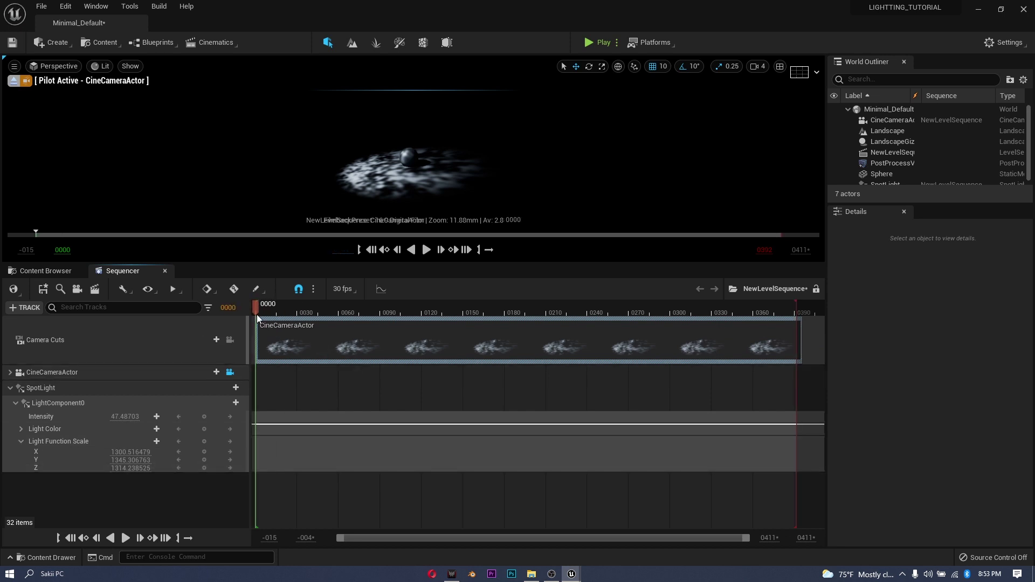
# - Key the camera's location at frame 0, and key a position closer to the sphere at frame 393
pyautogui.click(10, 372)
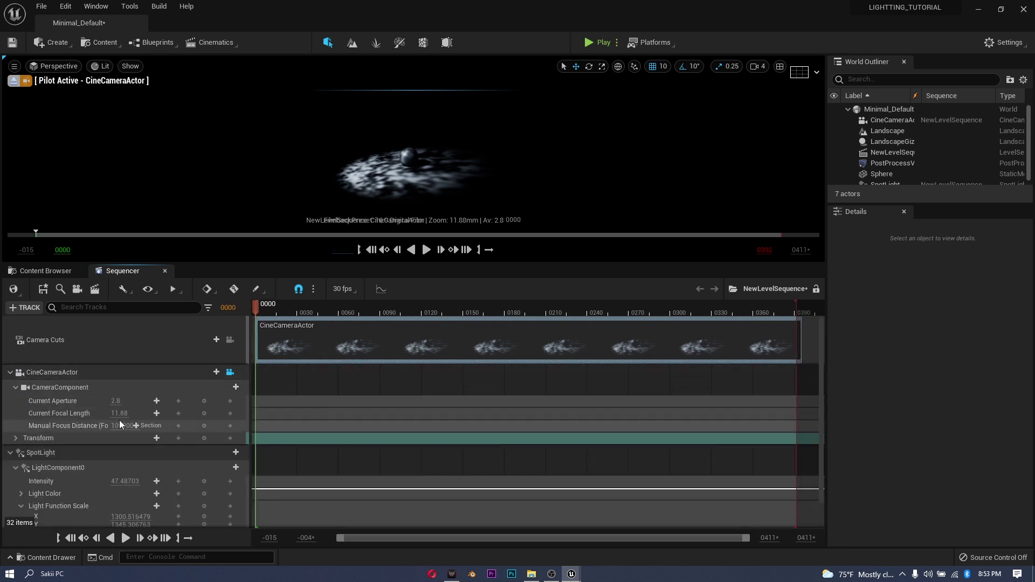
pyautogui.click(16, 438)
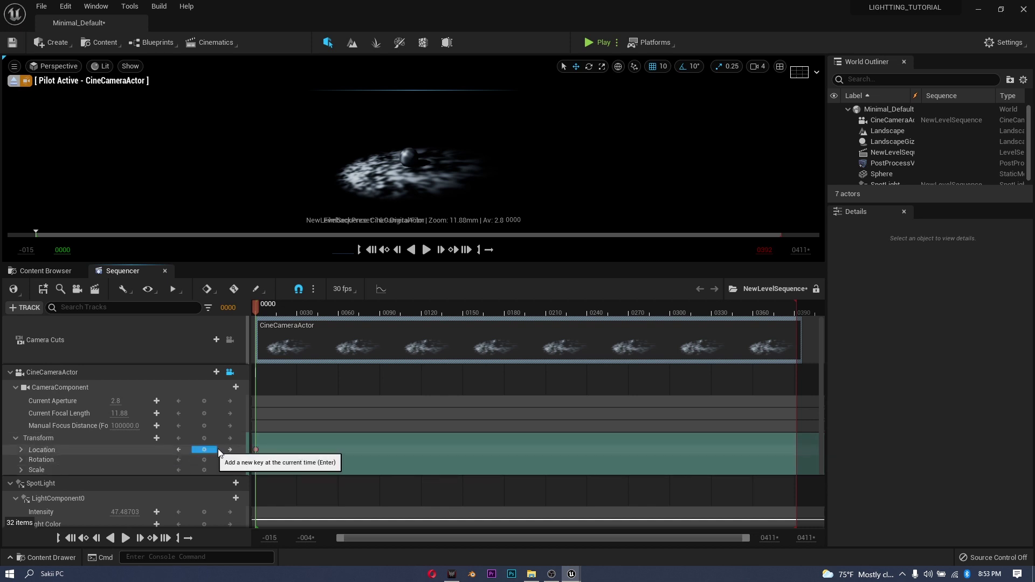
pyautogui.moveTo(801, 308); pyautogui.dragTo(799, 307)
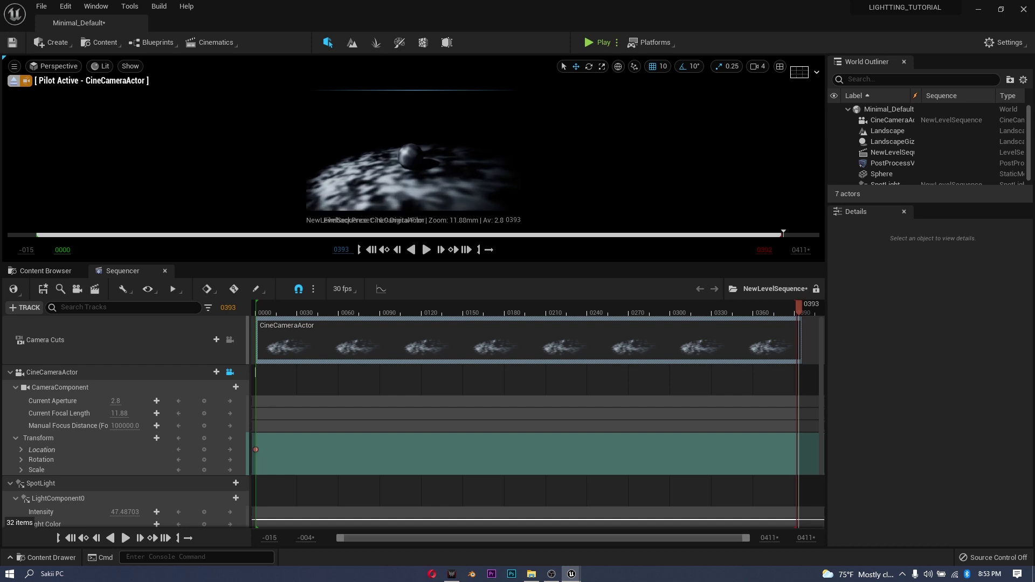
pyautogui.click(206, 451)
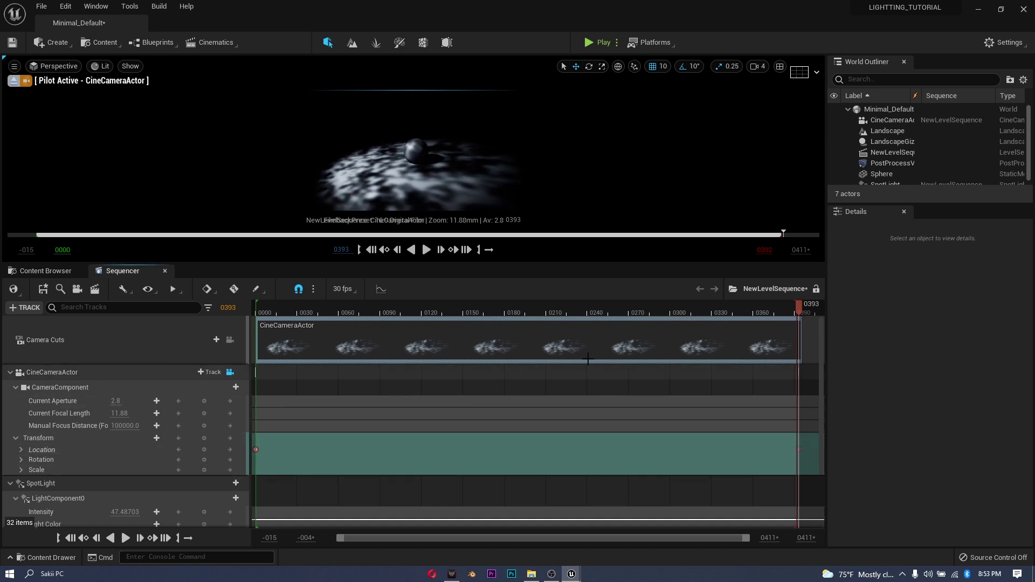
# - Select both camera location keys and set their interpolation to Linear
pyautogui.moveTo(652, 307); pyautogui.dragTo(369, 335)
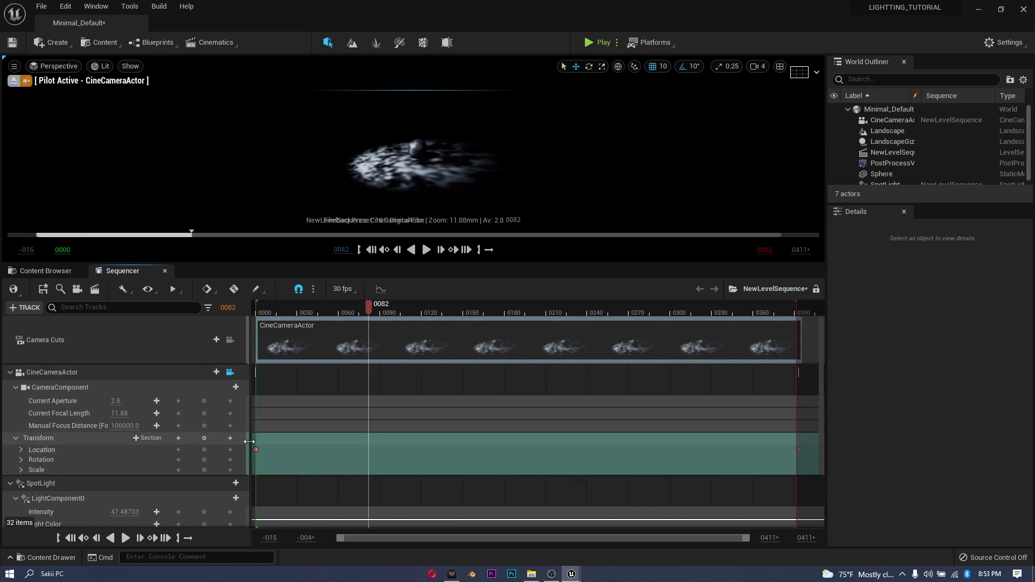
pyautogui.moveTo(250, 442); pyautogui.dragTo(235, 443)
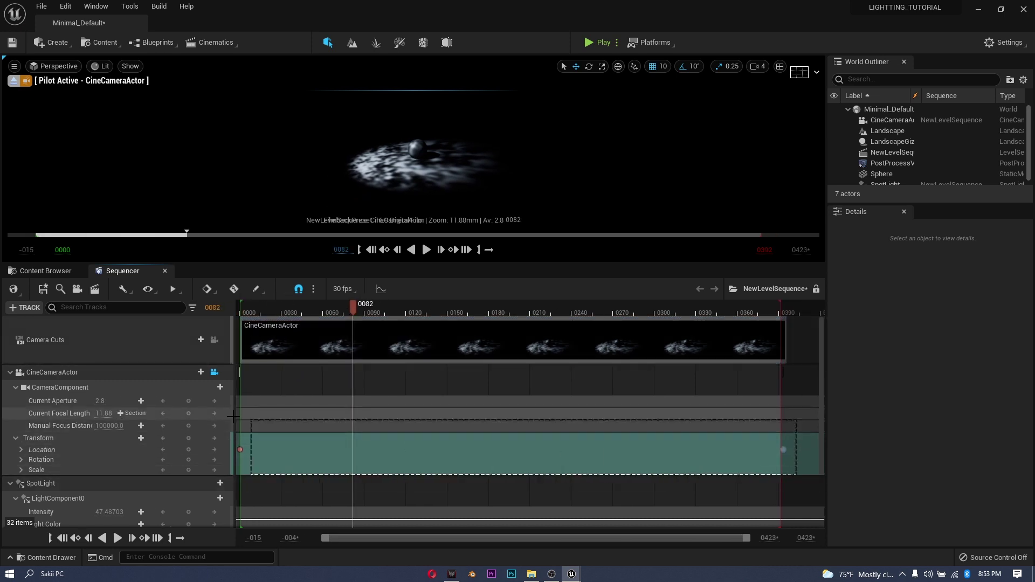
pyautogui.moveTo(237, 417); pyautogui.dragTo(270, 423, button='right')
pyautogui.rightClick(274, 448)
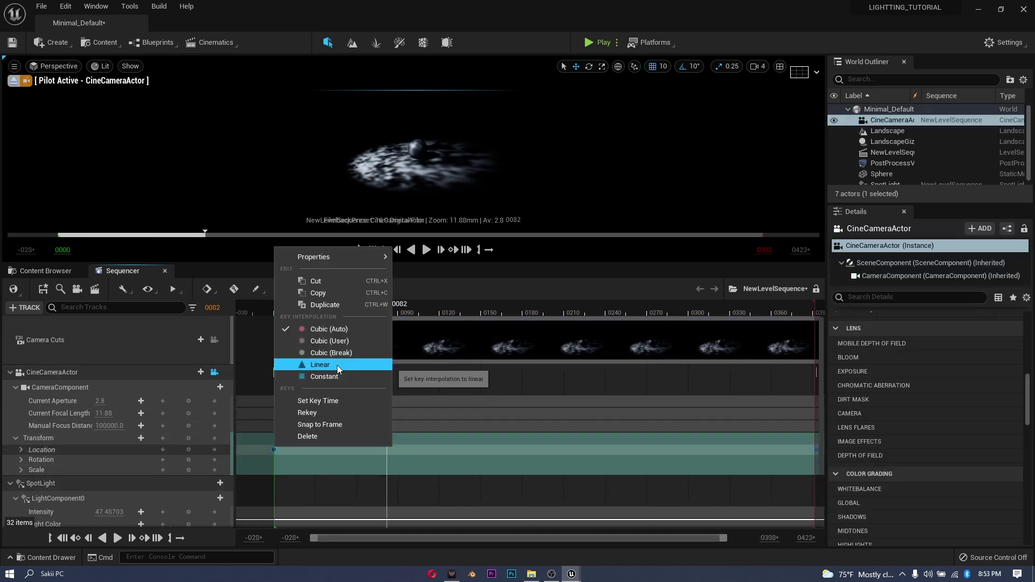
pyautogui.click(337, 366)
# - Play back the sequence from near its start in an enlarged viewport to review the camera move
pyautogui.moveTo(372, 303); pyautogui.dragTo(285, 315)
pyautogui.press('space')
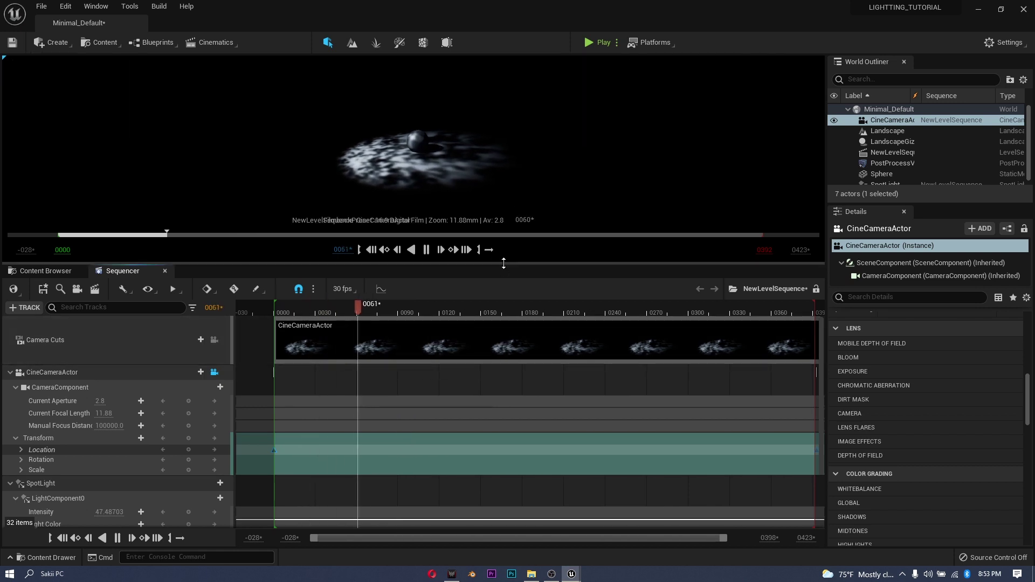
pyautogui.moveTo(503, 263); pyautogui.dragTo(504, 489)
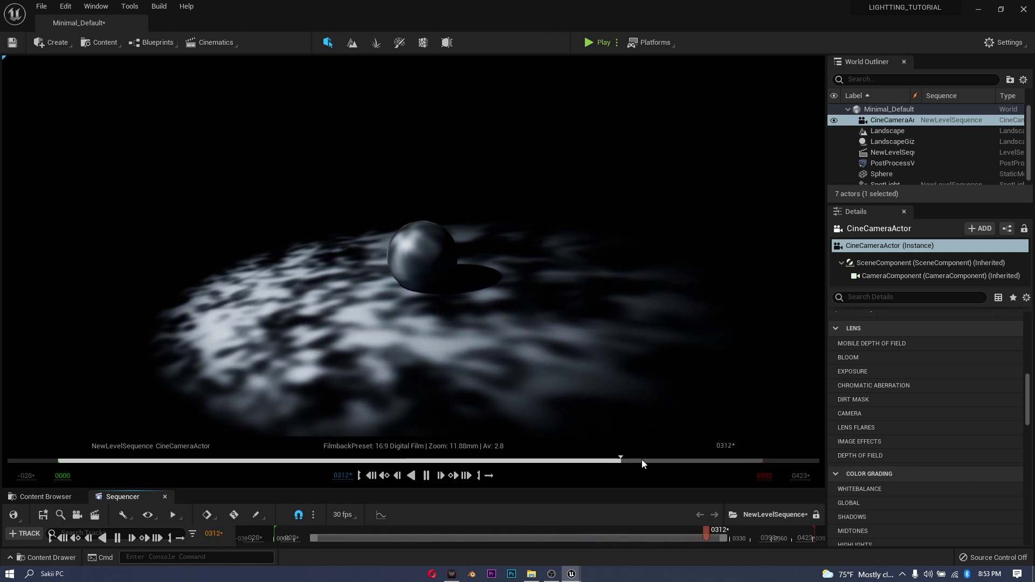
pyautogui.click(426, 476)
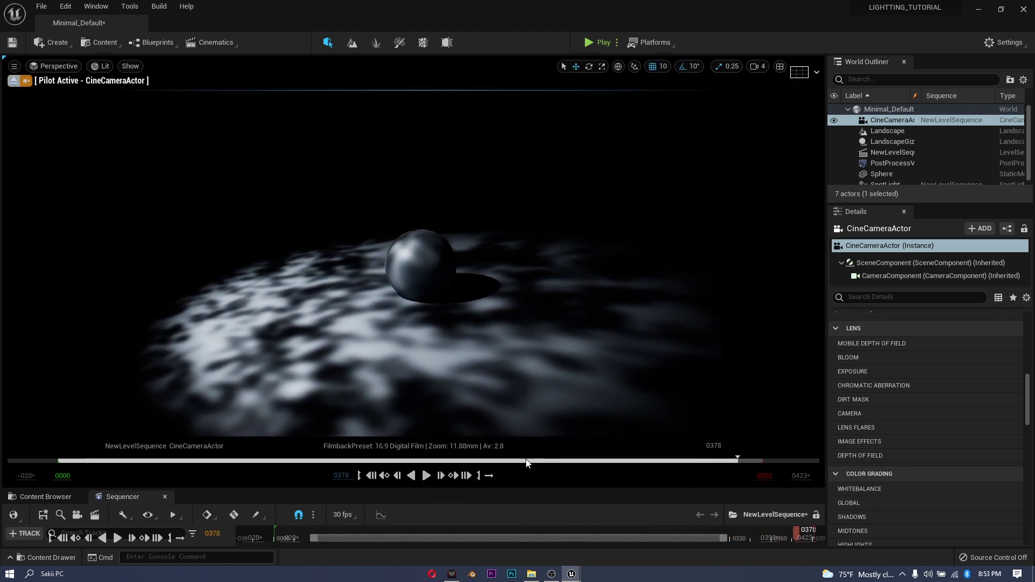
pyautogui.moveTo(527, 463); pyautogui.dragTo(381, 461)
# - Key the spot light's Light Function Scale at frame 1, and key X at about 1874.1 and Y at about 1154.5 at frame 17
pyautogui.moveTo(520, 490); pyautogui.dragTo(527, 256)
pyautogui.click(15, 380)
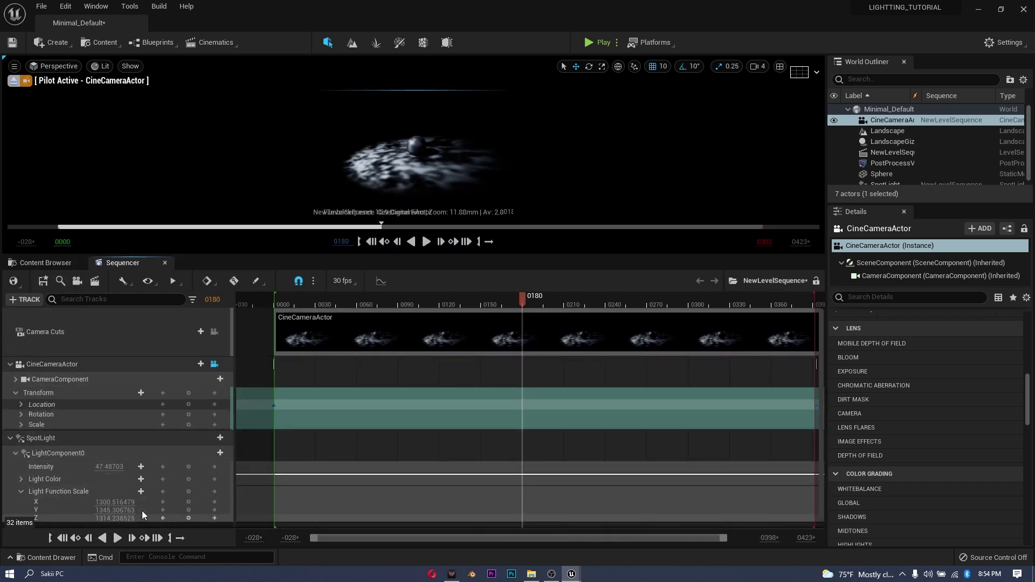
pyautogui.moveTo(423, 304); pyautogui.dragTo(276, 302)
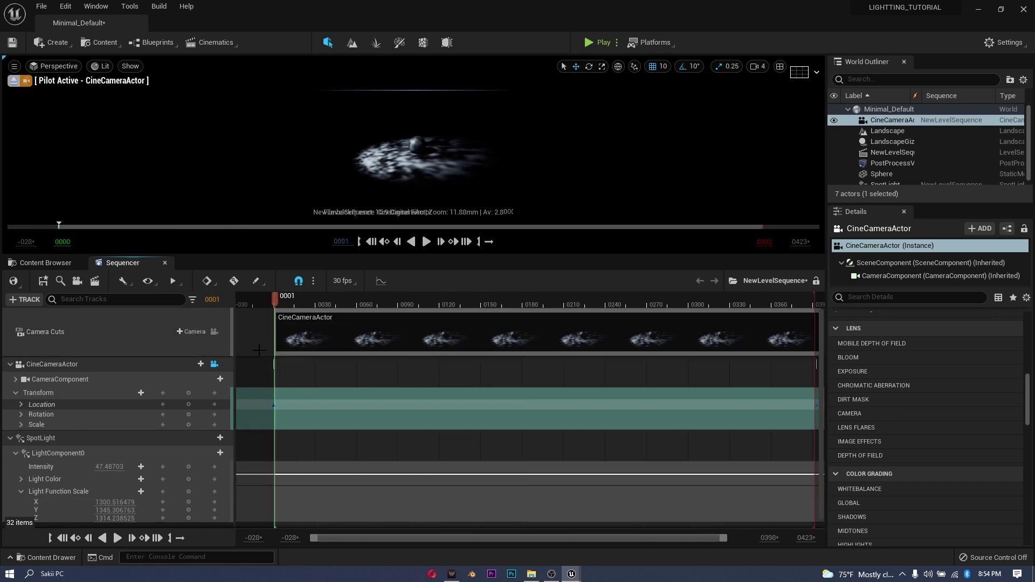
pyautogui.click(187, 505)
pyautogui.moveTo(318, 301); pyautogui.dragTo(298, 306)
pyautogui.moveTo(119, 502); pyautogui.dragTo(135, 502)
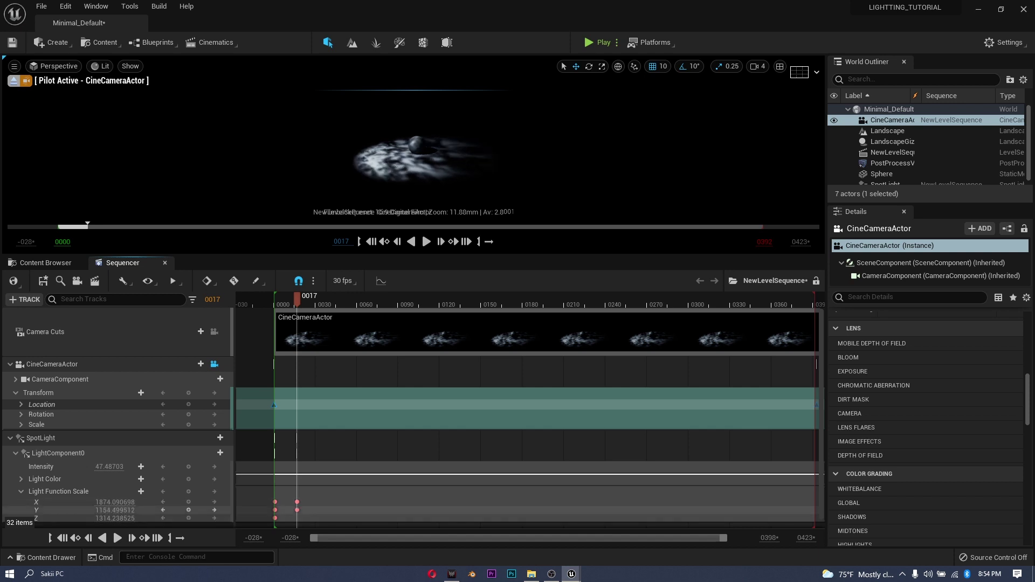
# - Set the frame 17 Light Function Scale Y to about 1477.3 and Z to about 1346.2, and paste copies of both key sets farther along
pyautogui.moveTo(115, 510); pyautogui.dragTo(116, 530)
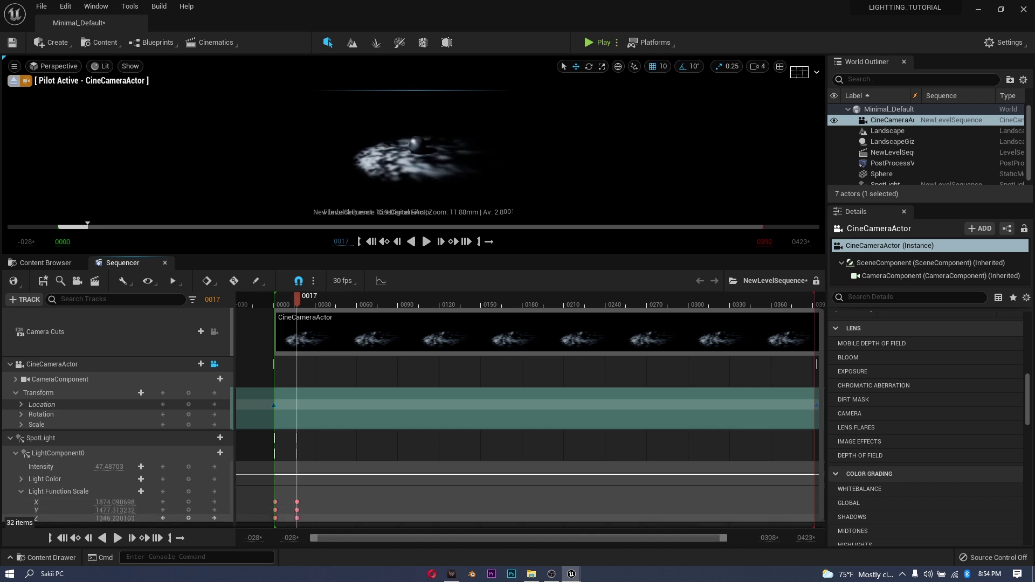
pyautogui.click(288, 306)
pyautogui.moveTo(277, 309); pyautogui.dragTo(283, 316)
pyautogui.moveTo(263, 494); pyautogui.dragTo(328, 524)
pyautogui.moveTo(318, 302); pyautogui.dragTo(322, 304)
pyautogui.hotkey('ctrl', 'v')
pyautogui.click(423, 307)
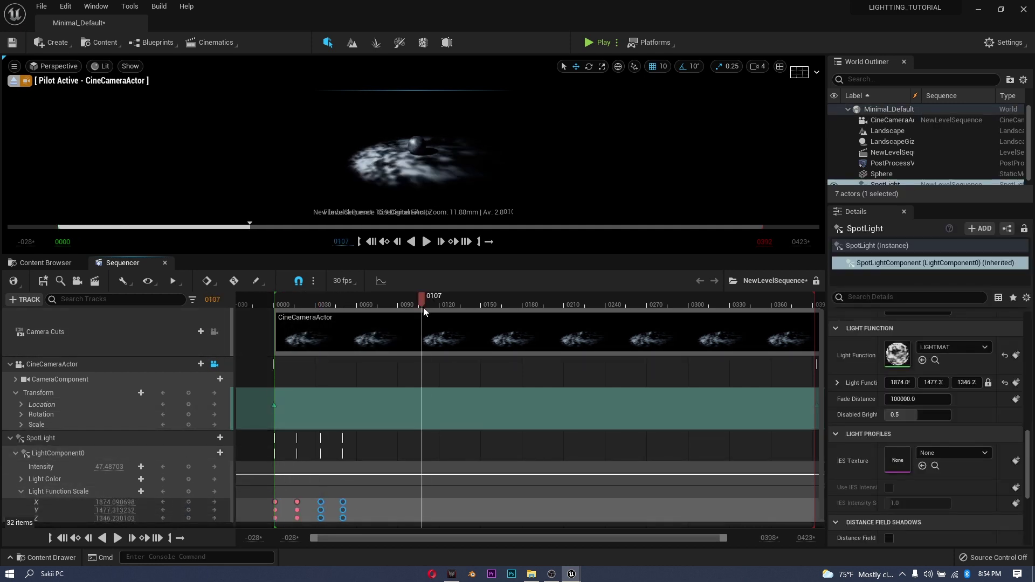
# - Delete all of the spot light's Light Function Scale keys after the first set at the start of the sequence
pyautogui.moveTo(485, 255); pyautogui.dragTo(538, 241)
pyautogui.click(306, 480)
pyautogui.click(404, 480)
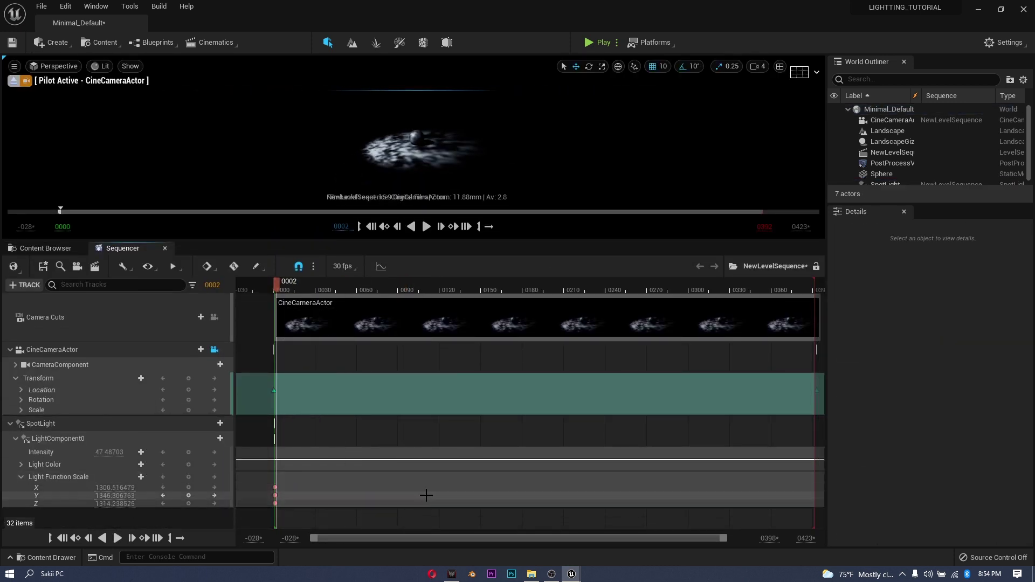
# - Key the spot light's Light Function Scale at frame 21 with X about 1618.8, Y about 1204.3 and Z about 1074.9
pyautogui.moveTo(311, 291); pyautogui.dragTo(303, 292)
pyautogui.moveTo(113, 487); pyautogui.dragTo(135, 488)
pyautogui.moveTo(113, 504); pyautogui.dragTo(100, 503)
pyautogui.moveTo(114, 496); pyautogui.dragTo(102, 496)
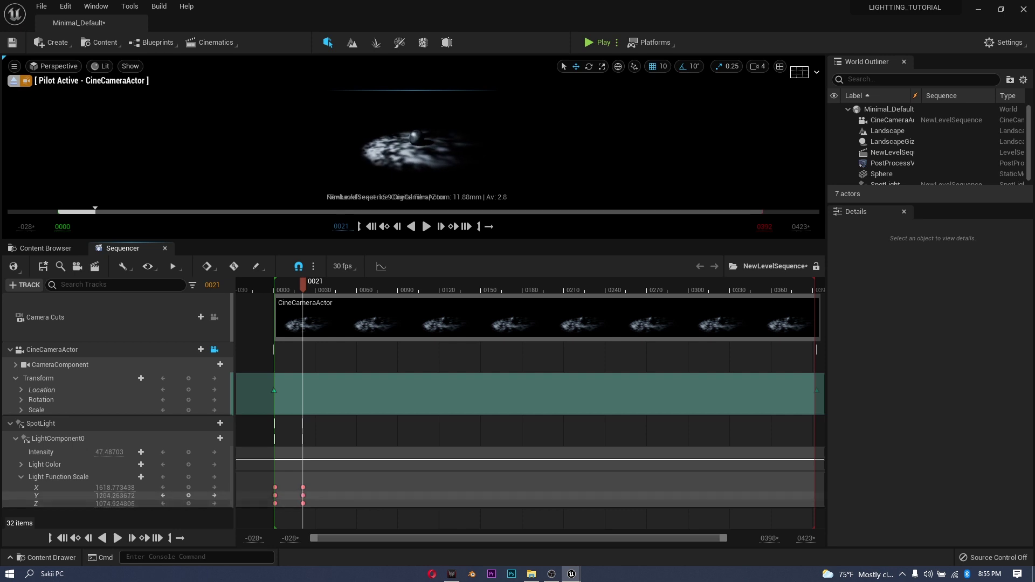
# - Copy the two Light Function Scale key sets and paste them at two further points along the timeline
pyautogui.moveTo(336, 476); pyautogui.dragTo(252, 512)
pyautogui.hotkey('ctrl', 'c')
pyautogui.click(334, 291)
pyautogui.hotkey('ctrl', 'v')
pyautogui.click(396, 291)
pyautogui.hotkey('ctrl', 'v')
# - Paste the key pair again from frame 132 onward, and fill the rest from frame 294 with a copy of the whole key pattern
pyautogui.moveTo(398, 291); pyautogui.dragTo(456, 293)
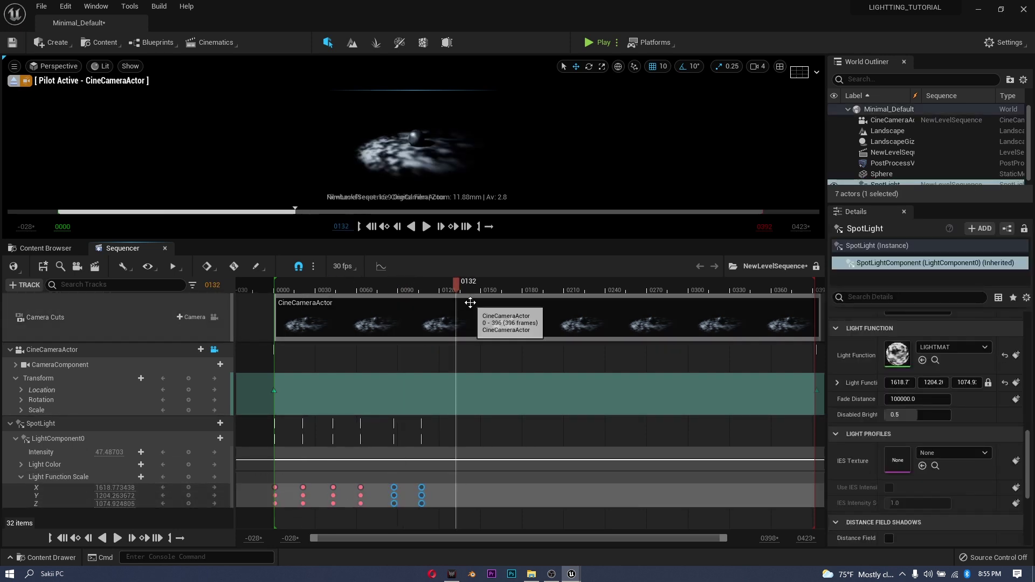
pyautogui.hotkey('ctrl', 'v')
pyautogui.moveTo(541, 290); pyautogui.dragTo(533, 291)
pyautogui.hotkey('ctrl', 'v')
pyautogui.click(600, 286)
pyautogui.hotkey('ctrl', 'v')
pyautogui.moveTo(258, 476); pyautogui.dragTo(647, 513)
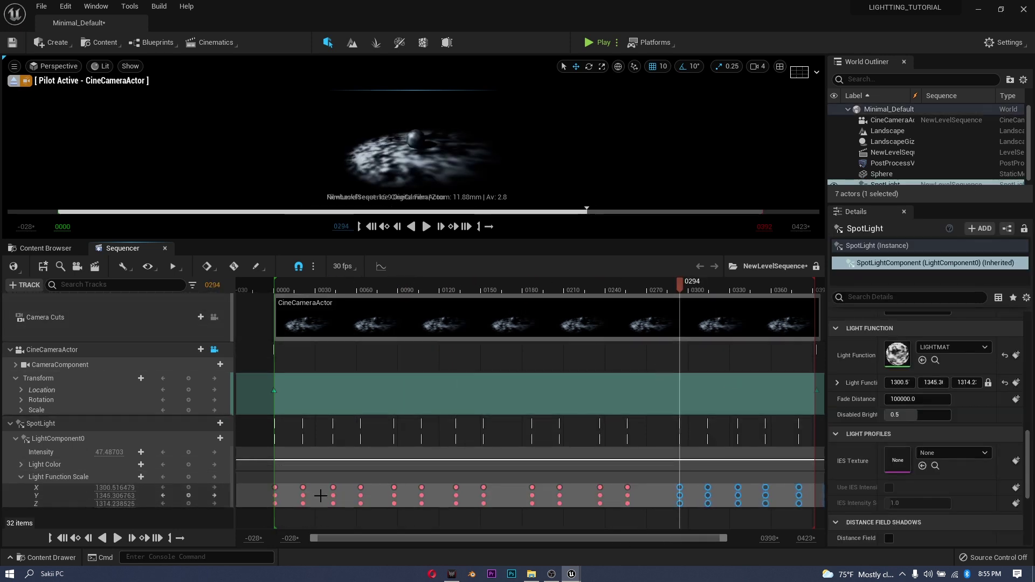
# - Stagger the individual Light Function Scale X and Y keys up to about frame 150 so the three channels change at different frames
pyautogui.moveTo(303, 487); pyautogui.dragTo(295, 487)
pyautogui.moveTo(724, 538); pyautogui.dragTo(564, 539)
pyautogui.moveTo(347, 495); pyautogui.dragTo(354, 496)
pyautogui.moveTo(397, 487); pyautogui.dragTo(388, 487)
pyautogui.moveTo(397, 495); pyautogui.dragTo(436, 496)
pyautogui.moveTo(443, 487); pyautogui.dragTo(489, 487)
pyautogui.moveTo(498, 496); pyautogui.dragTo(505, 495)
pyautogui.moveTo(545, 489)
pyautogui.mouseDown()
pyautogui.moveTo(563, 488)
pyautogui.moveTo(534, 496)
pyautogui.mouseUp()
pyautogui.click(534, 494)
pyautogui.moveTo(601, 488); pyautogui.dragTo(610, 488)
pyautogui.moveTo(601, 495); pyautogui.dragTo(592, 495)
pyautogui.moveTo(647, 487); pyautogui.dragTo(641, 496)
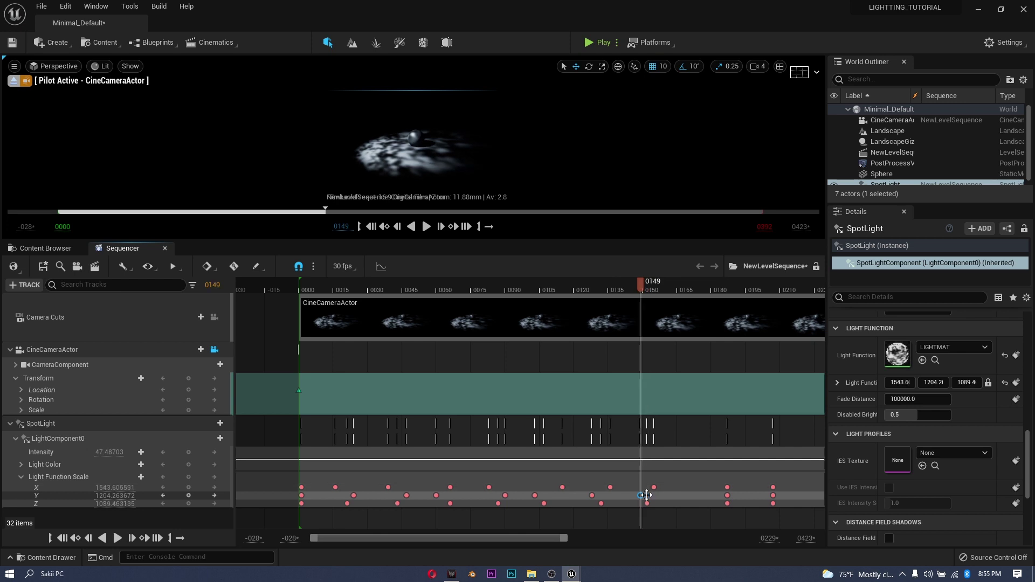
# - Offset the remaining X and Y scale keys from about frame 180 to the end of the sequence
pyautogui.moveTo(728, 488); pyautogui.dragTo(716, 487)
pyautogui.moveTo(728, 496); pyautogui.dragTo(735, 495)
pyautogui.moveTo(735, 495); pyautogui.dragTo(700, 494, button='right')
pyautogui.moveTo(739, 487); pyautogui.dragTo(746, 488)
pyautogui.moveTo(738, 495); pyautogui.dragTo(730, 495)
pyautogui.moveTo(579, 538); pyautogui.dragTo(759, 539)
pyautogui.moveTo(572, 495); pyautogui.dragTo(605, 487)
pyautogui.moveTo(650, 488); pyautogui.dragTo(670, 496)
pyautogui.moveTo(707, 495); pyautogui.dragTo(736, 488)
# - Play the sequence from its start in an enlarged viewport with editor icons hidden to review the light animation
pyautogui.moveTo(259, 286); pyautogui.dragTo(242, 322)
pyautogui.moveTo(467, 240); pyautogui.dragTo(469, 538)
pyautogui.press('g')
pyautogui.press('space')
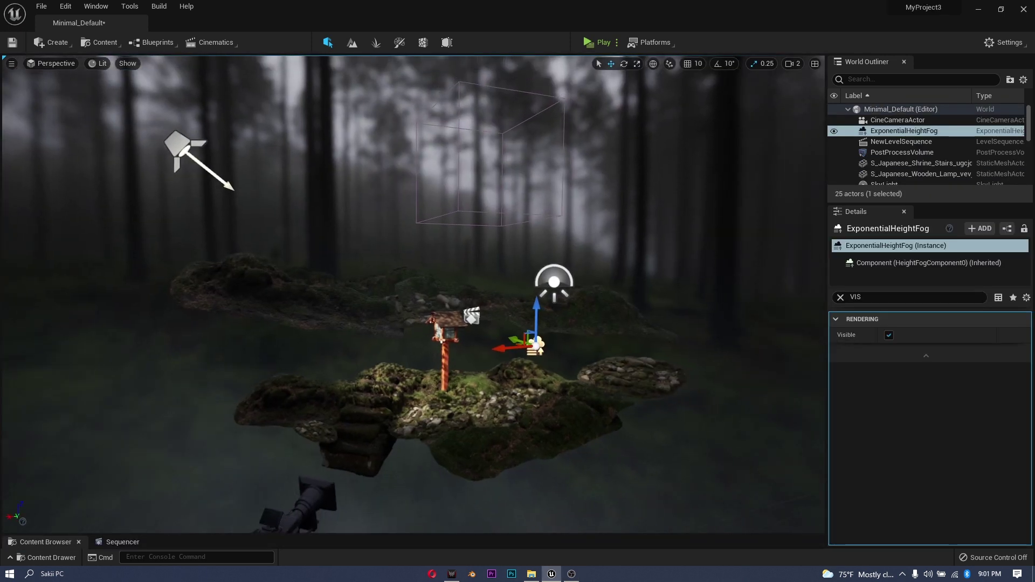
# - Select the spot light in the forest lantern scene, and undo a trial move away from the lantern
pyautogui.moveTo(274, 135); pyautogui.dragTo(248, 135, button='right')
pyautogui.click(210, 145)
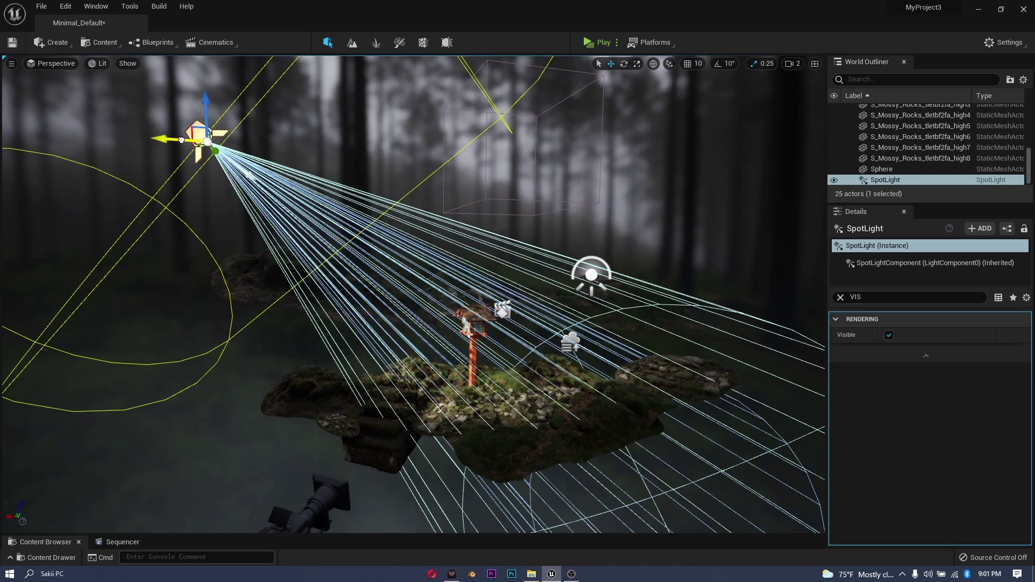
pyautogui.moveTo(181, 141); pyautogui.dragTo(129, 176)
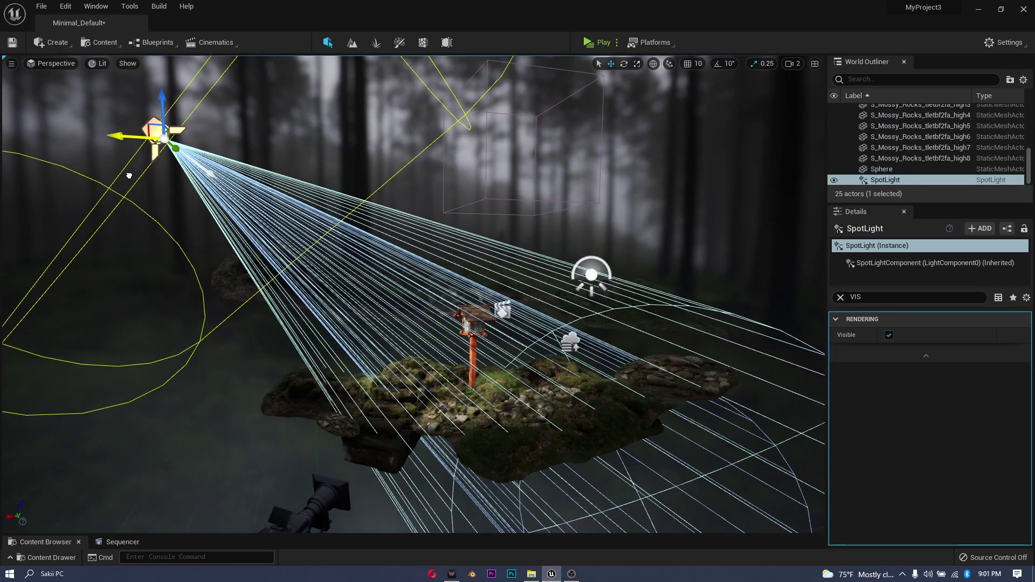
pyautogui.hotkey('ctrl', 'z')
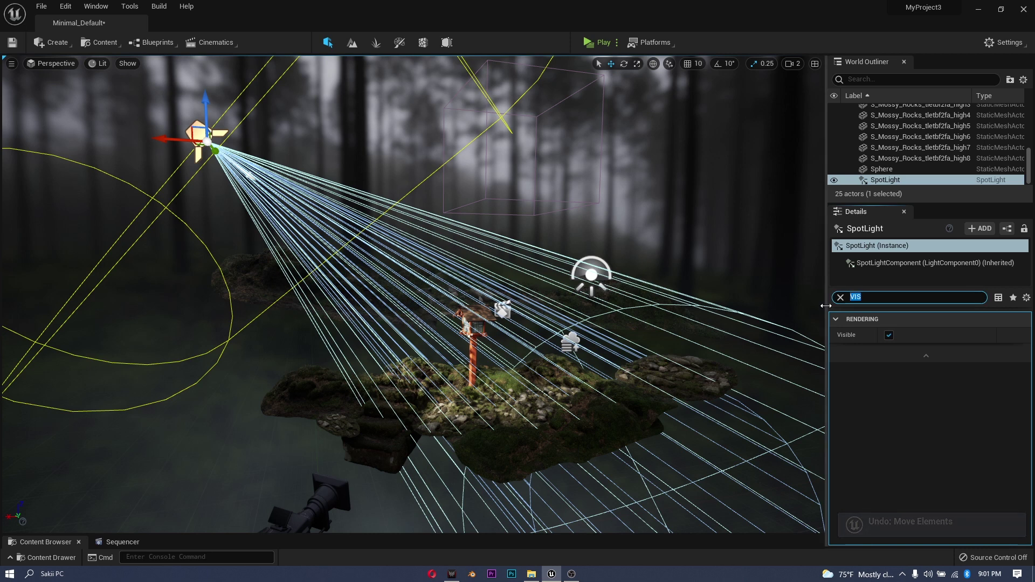
# - Open the spot light's lightmat light function material, examine its gouba_blur_3 texture sample and rotated preview, and close it
pyautogui.click(841, 297)
pyautogui.click(837, 400)
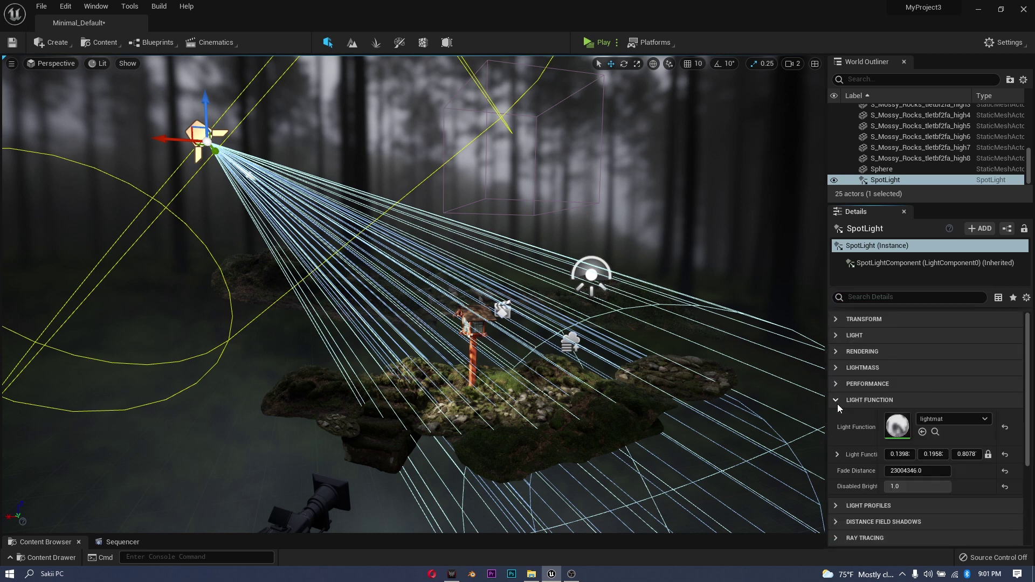
pyautogui.doubleClick(899, 426)
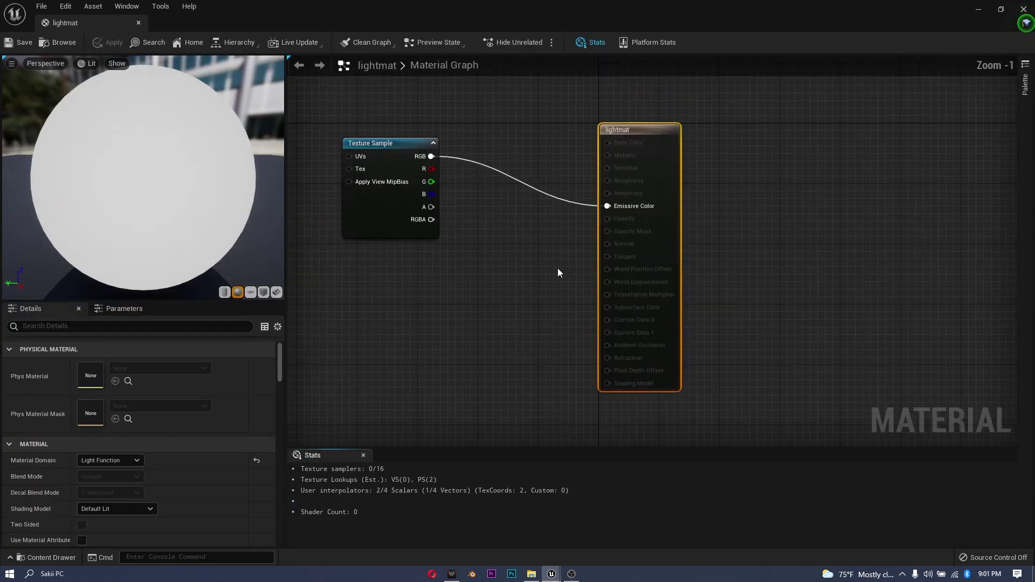
pyautogui.moveTo(392, 158); pyautogui.dragTo(408, 175)
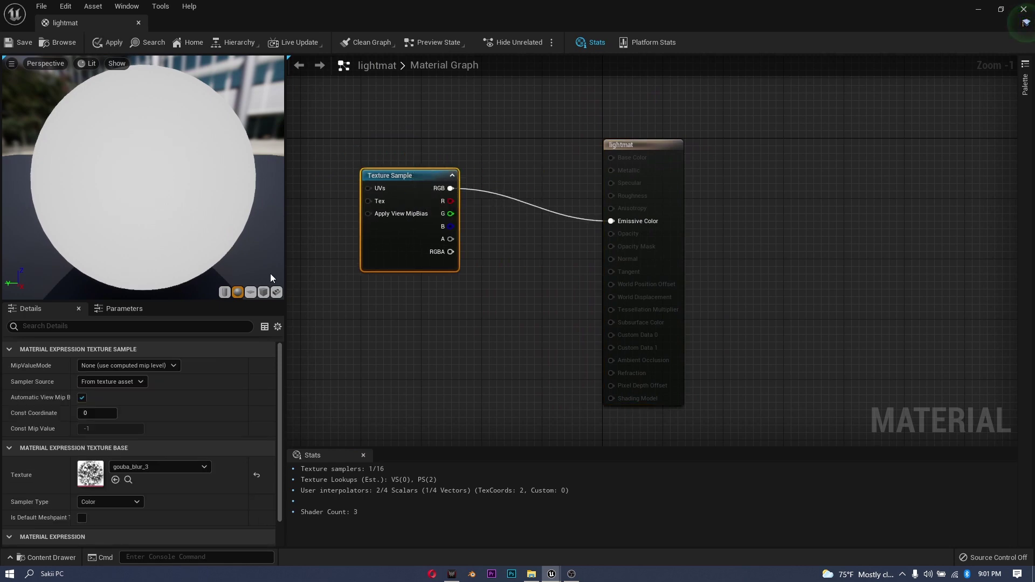
pyautogui.moveTo(162, 189)
pyautogui.mouseDown(button='right')
pyautogui.moveTo(162, 140)
pyautogui.moveTo(162, 189)
pyautogui.mouseUp(button='right')
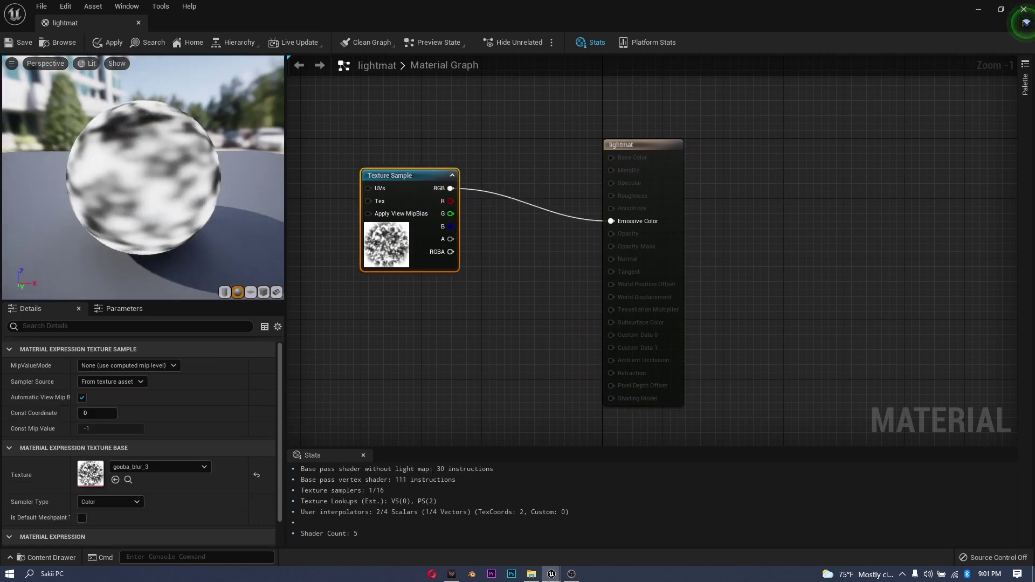
pyautogui.moveTo(162, 188); pyautogui.dragTo(227, 189)
pyautogui.click(138, 23)
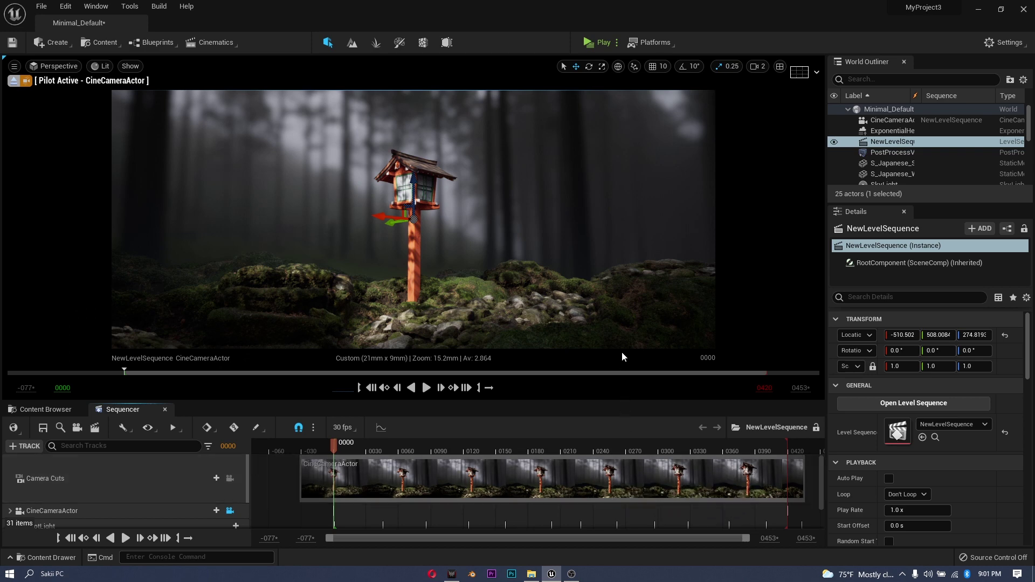
# - Show the spot light's Light Function Scale keys in the level sequence, and play it from frame 0 to review the lantern shot
pyautogui.moveTo(597, 399); pyautogui.dragTo(610, 309)
pyautogui.click(9, 433)
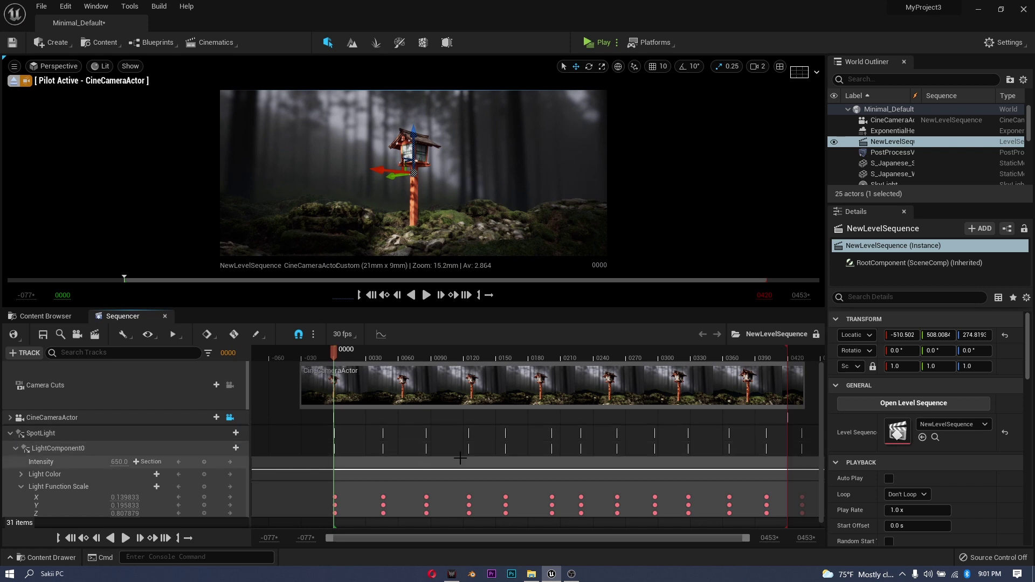
pyautogui.moveTo(388, 355); pyautogui.dragTo(324, 397)
pyautogui.press('space')
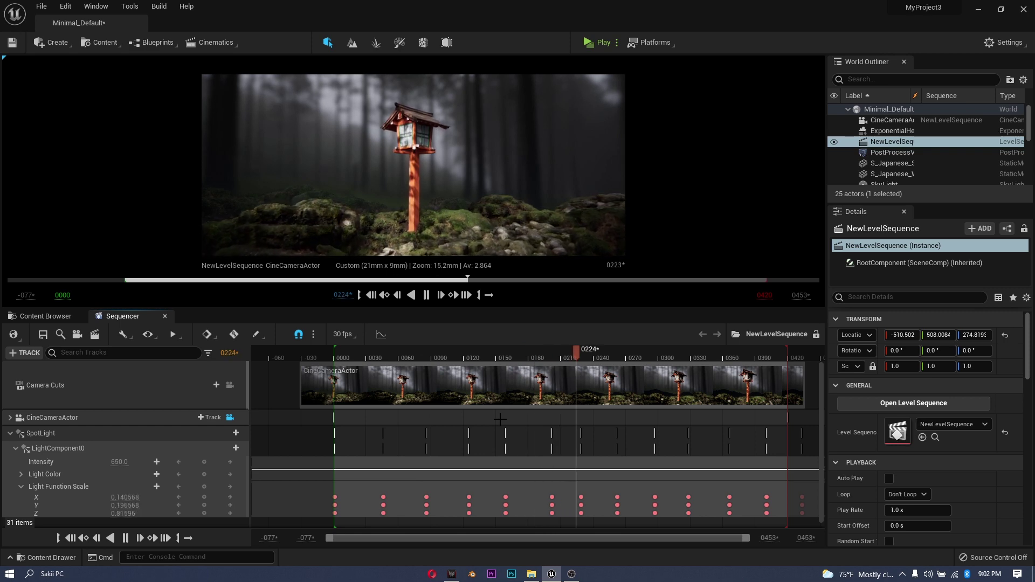
pyautogui.moveTo(543, 310); pyautogui.dragTo(529, 470)
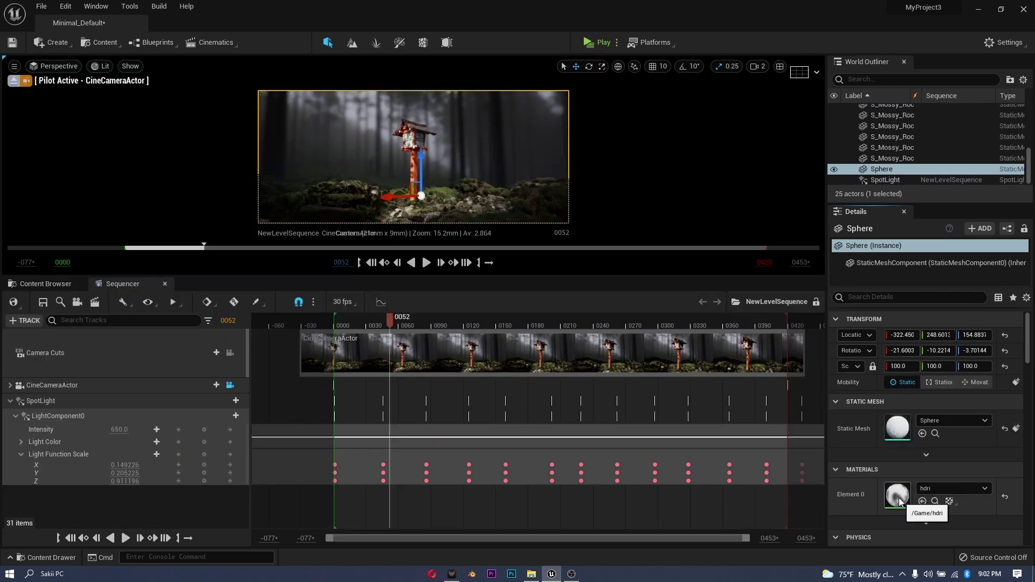
# - Open the background sphere's hdri material, and examine its node network and forest preview
pyautogui.doubleClick(899, 499)
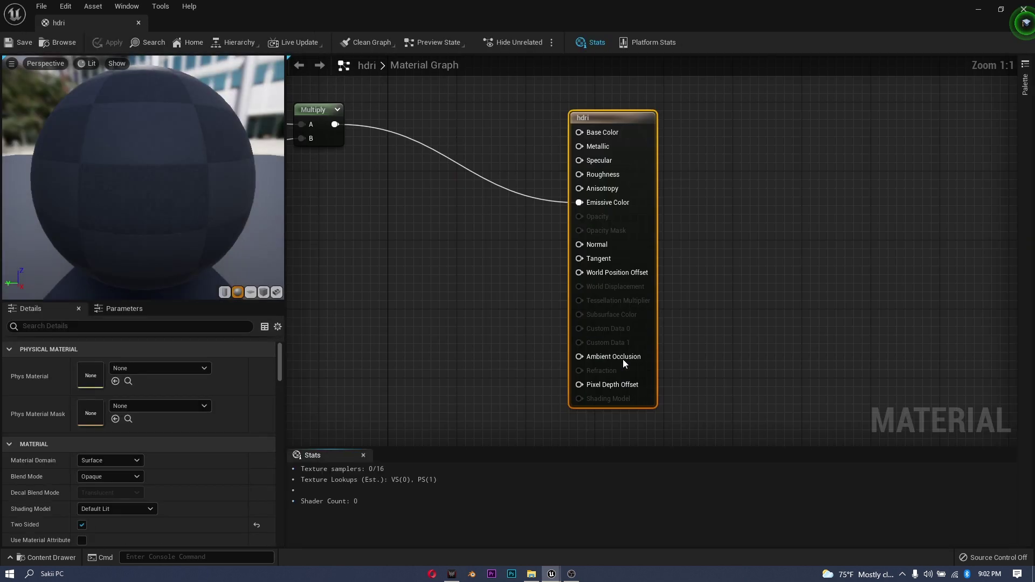
pyautogui.moveTo(484, 274); pyautogui.dragTo(659, 288, button='right')
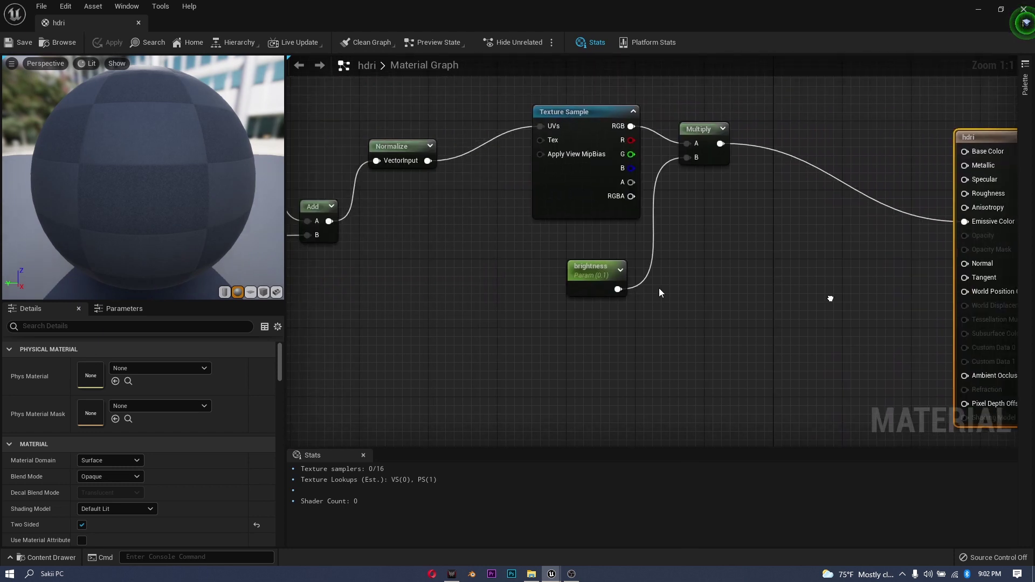
pyautogui.scroll(-10, 626, 289)
pyautogui.scroll(8, 627, 289)
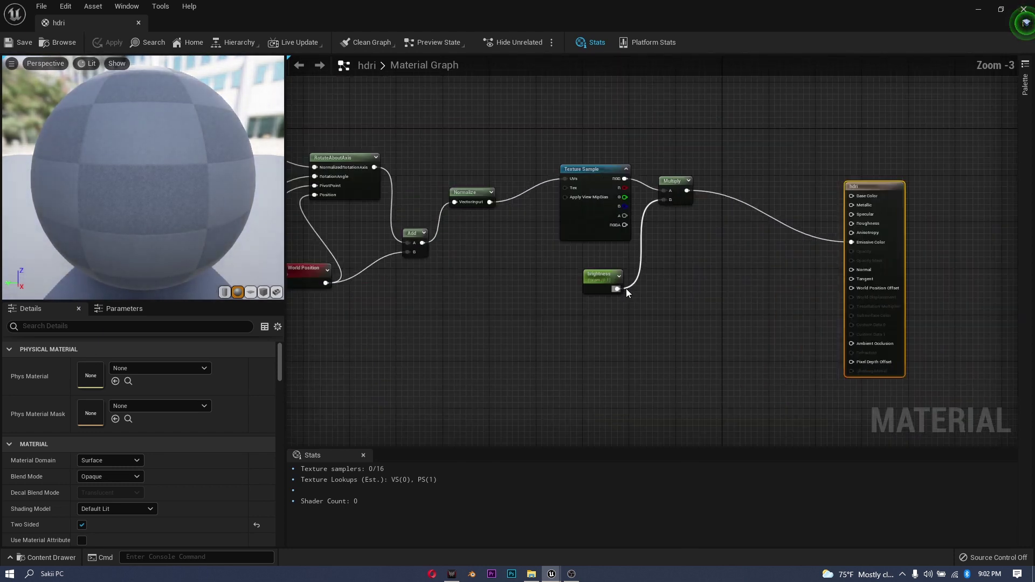
pyautogui.scroll(-2, 620, 302)
pyautogui.moveTo(617, 311); pyautogui.dragTo(663, 316, button='right')
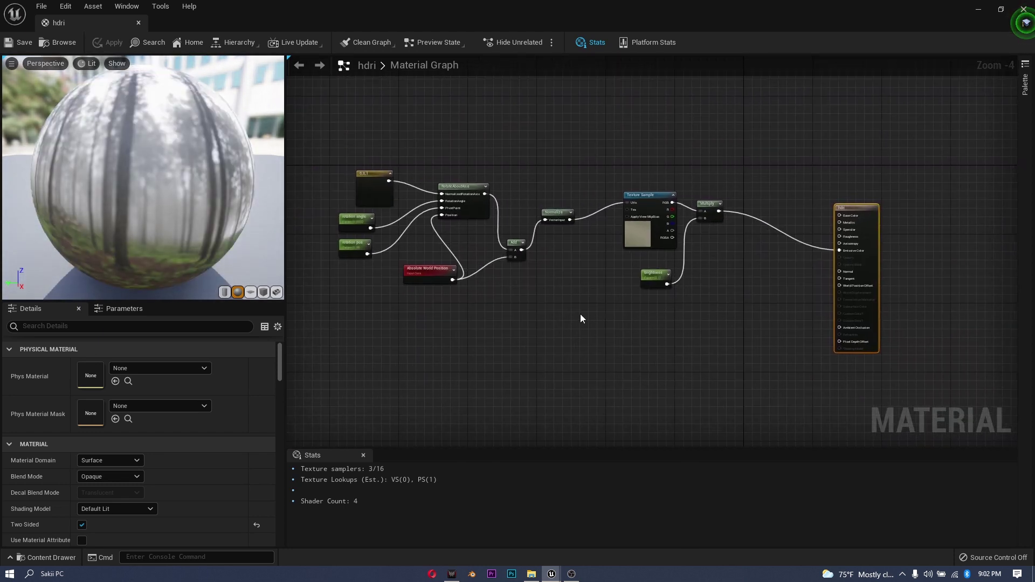
pyautogui.moveTo(108, 178); pyautogui.dragTo(237, 178)
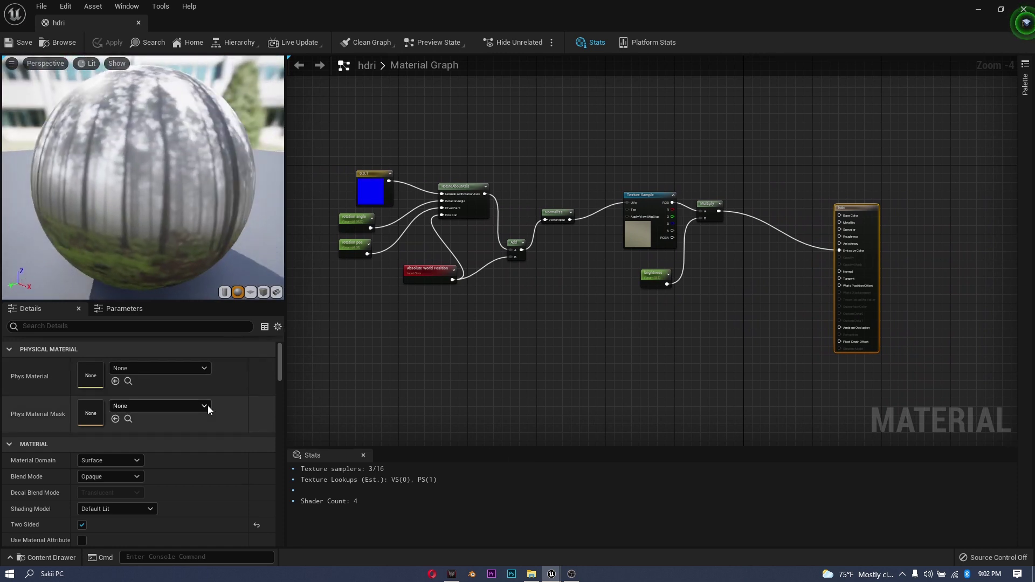
# - Find the Two Sided setting in the hdri material's details, and inspect the graph nodes up close
pyautogui.scroll(-5, 213, 465)
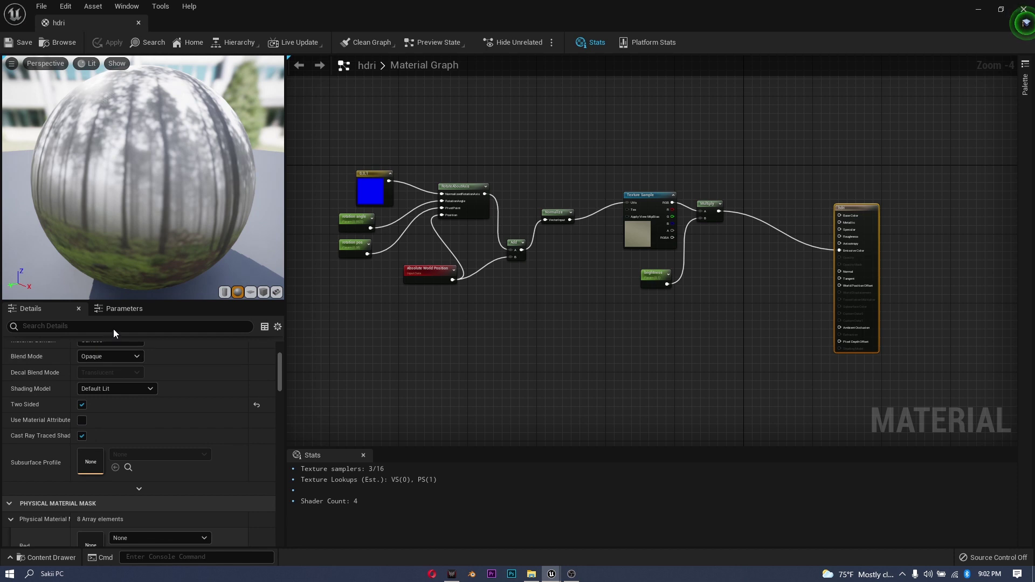
pyautogui.write('TWO')
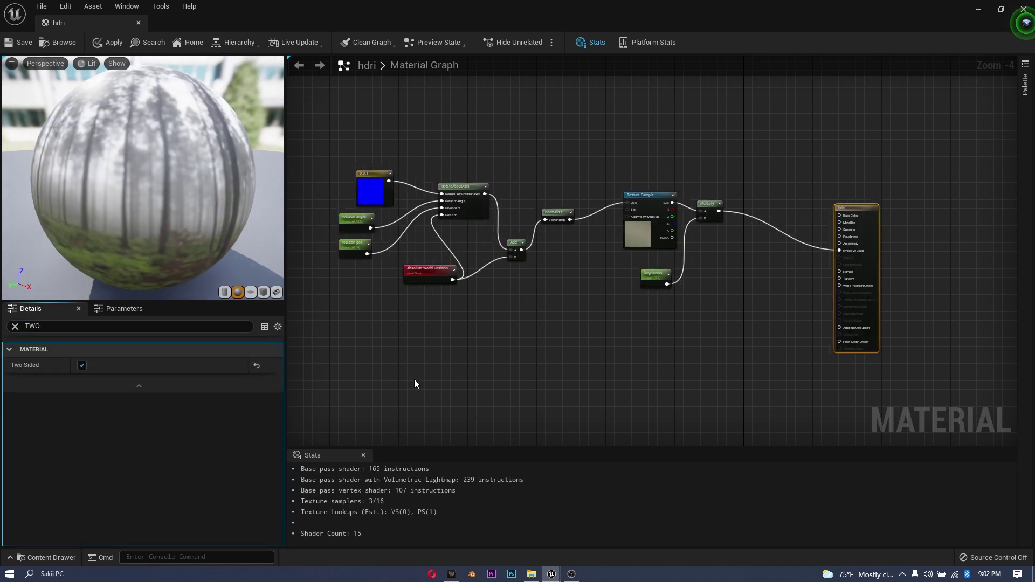
pyautogui.scroll(4, 424, 338)
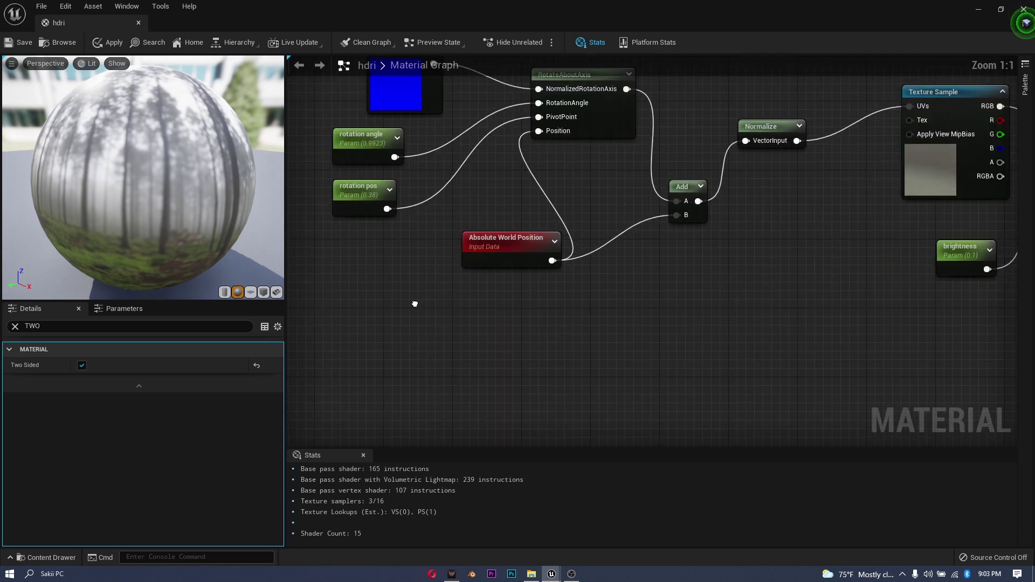
pyautogui.moveTo(436, 395); pyautogui.dragTo(424, 397, button='right')
pyautogui.moveTo(630, 396); pyautogui.dragTo(287, 301, button='right')
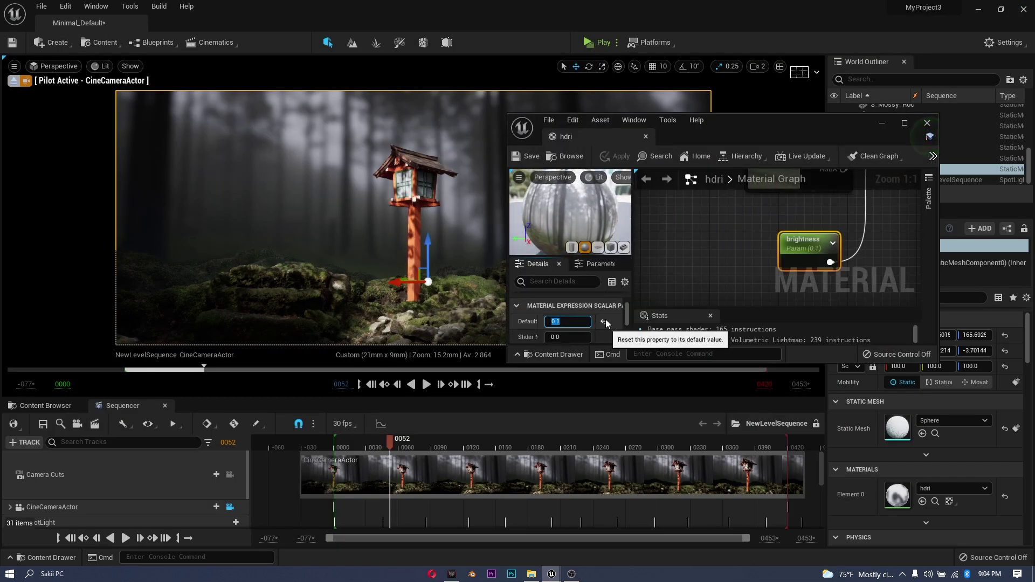
# - Try 0.5 as the default of the hdri material's brightness parameter, and restore it to 0.1
pyautogui.write('.5')
pyautogui.press('Return')
pyautogui.write('.1')
pyautogui.press('Return')
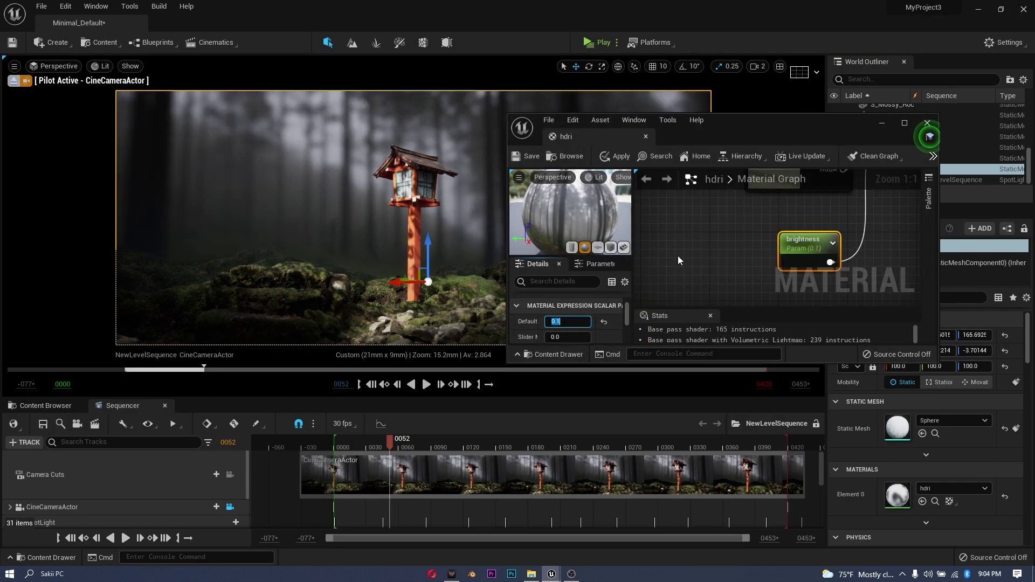
# - Change the default value of the rotation angle parameter in the hdri material to rotate the forest background
pyautogui.moveTo(760, 232); pyautogui.dragTo(756, 207, button='right')
pyautogui.click(709, 205)
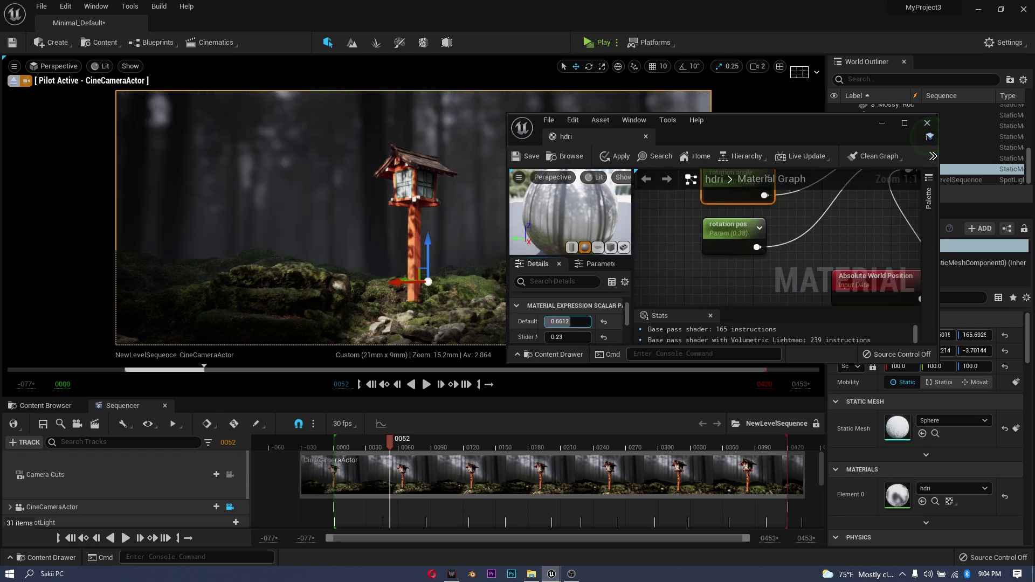